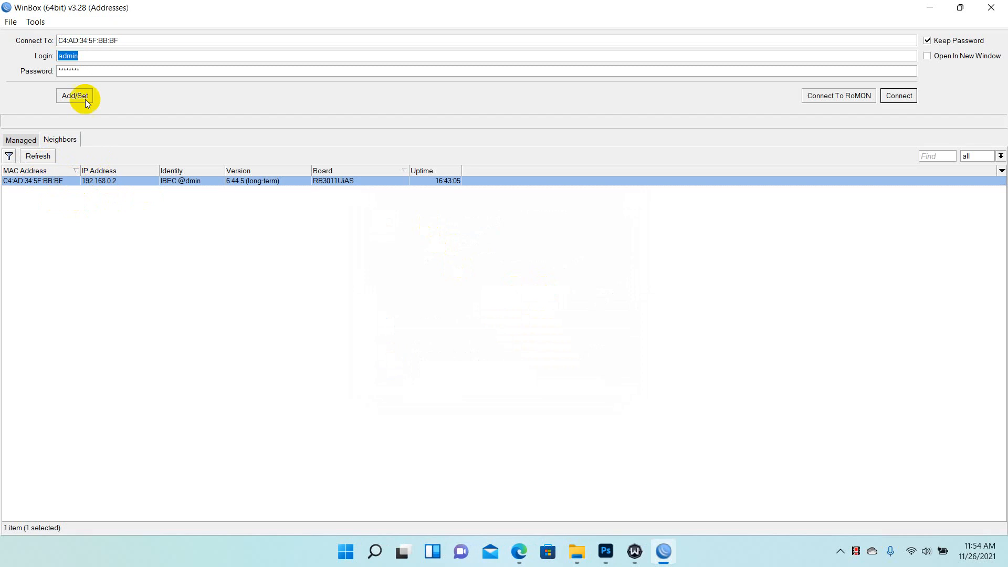
Connect to the RB3011UiAS router by its MAC address with the admin login
{"action": "left_click", "coordinate": [899, 98]}
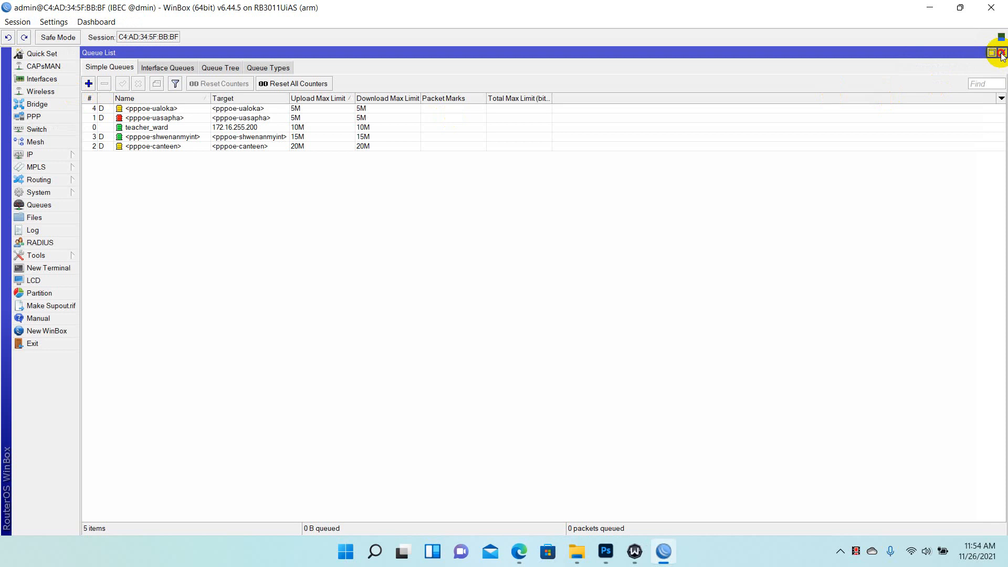
Close the Queue List and open IP > Addresses, selecting the 192.168.0.2/24 ether1_WAN entry
{"action": "left_click", "coordinate": [1000, 53]}
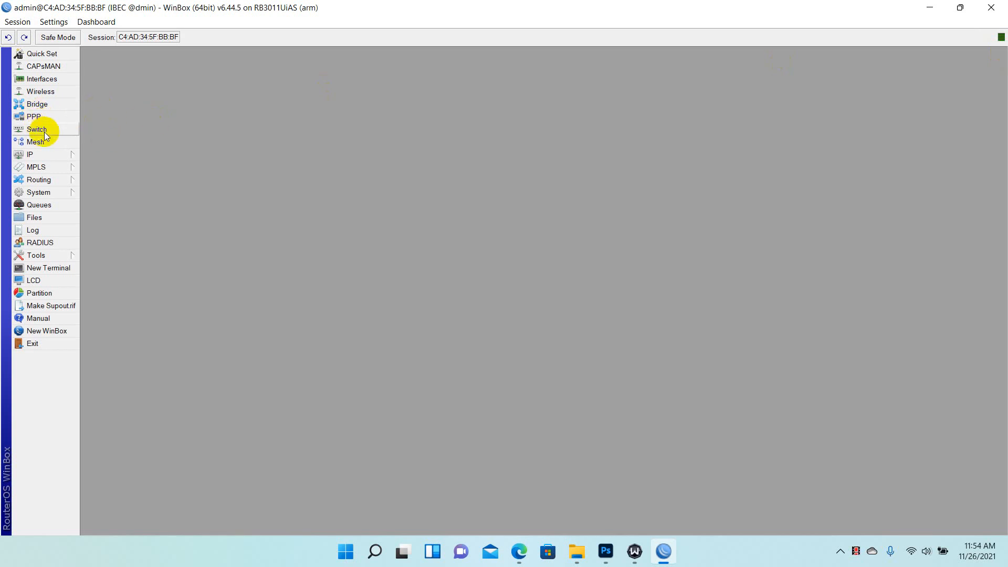
{"action": "left_click", "coordinate": [48, 154]}
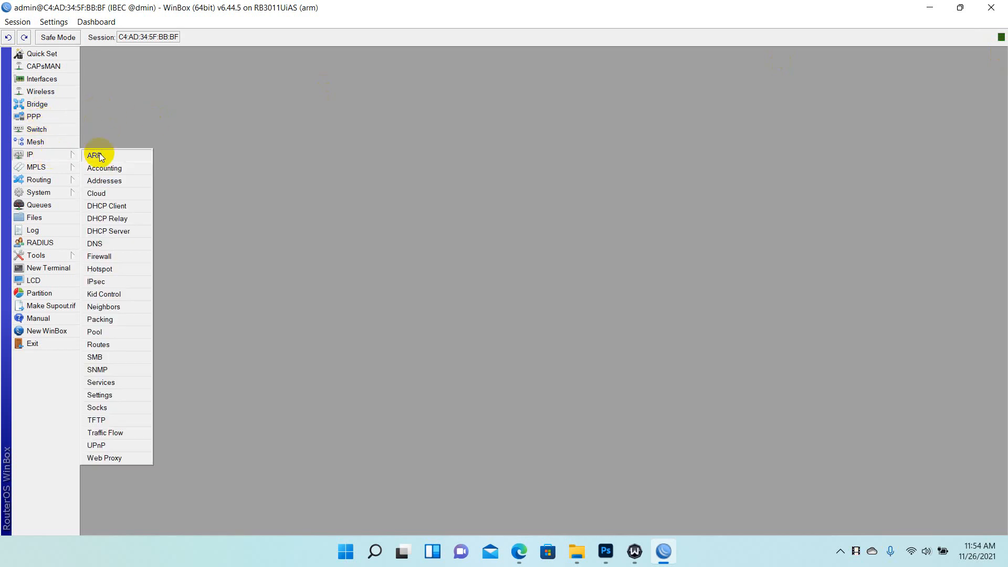
{"action": "left_click", "coordinate": [109, 182]}
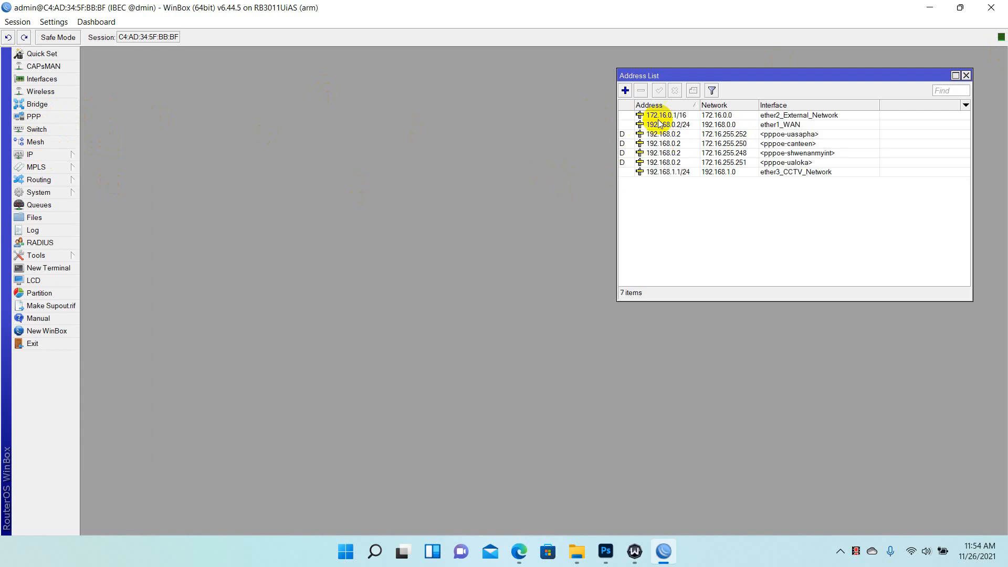
{"action": "left_click", "coordinate": [682, 127]}
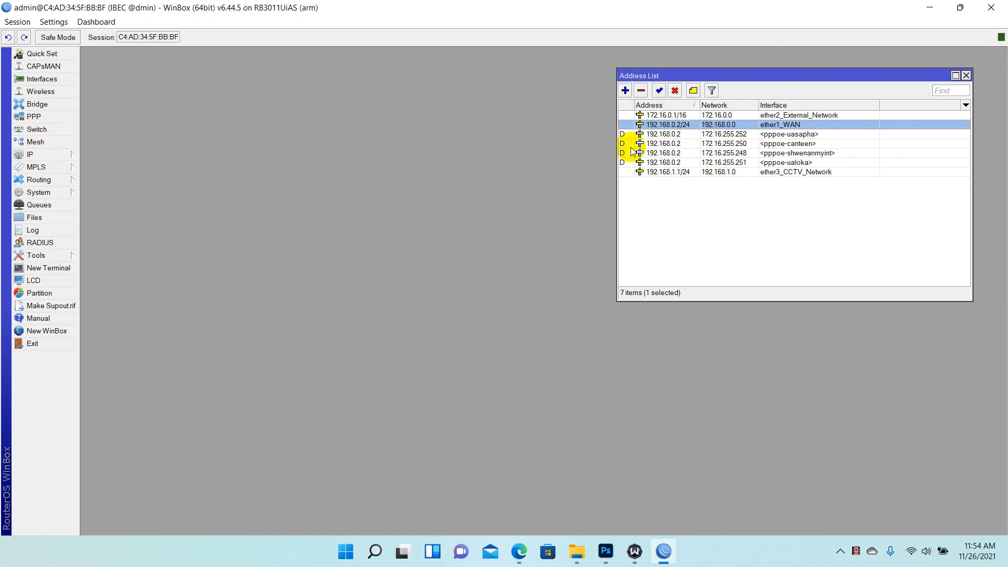
Enable the disabled ether4 interface, then close the Interface List
{"action": "left_click", "coordinate": [41, 78]}
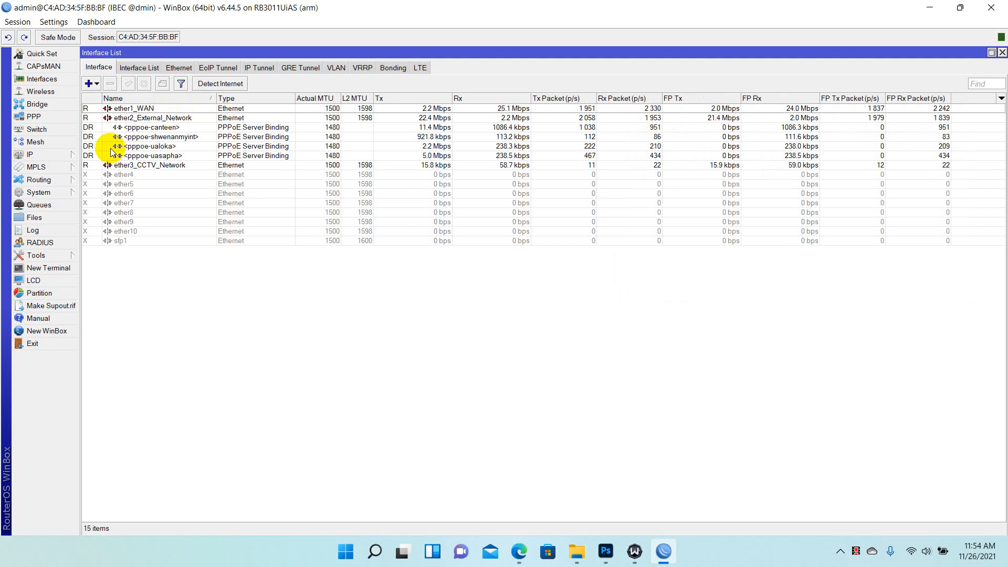
{"action": "left_click", "coordinate": [138, 166]}
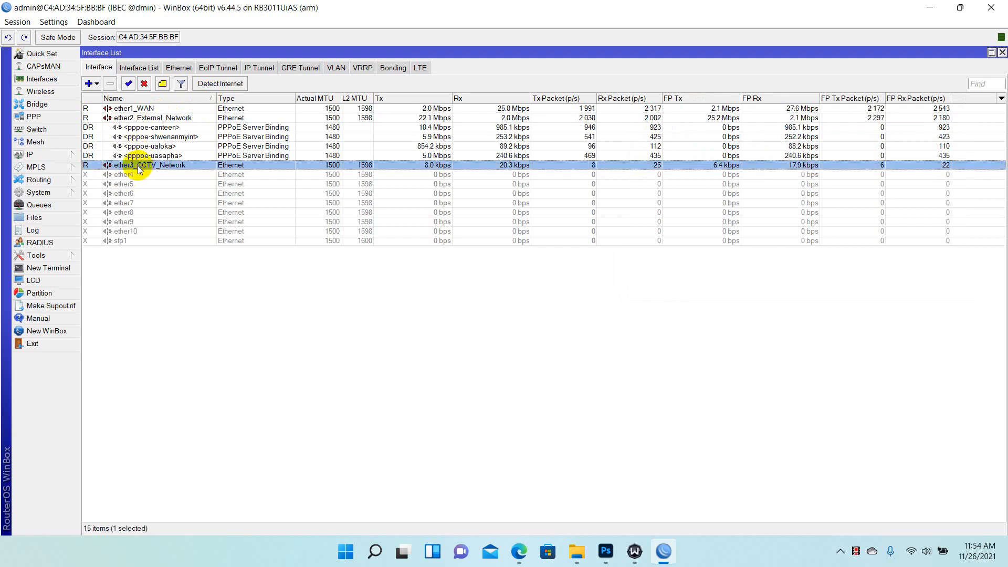
{"action": "left_click", "coordinate": [133, 176]}
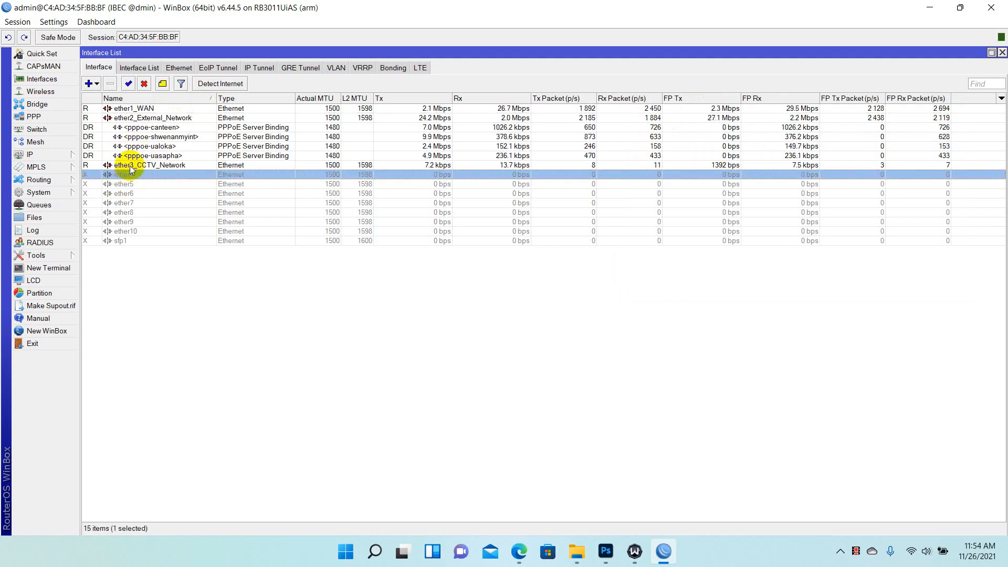
{"action": "left_click", "coordinate": [128, 84]}
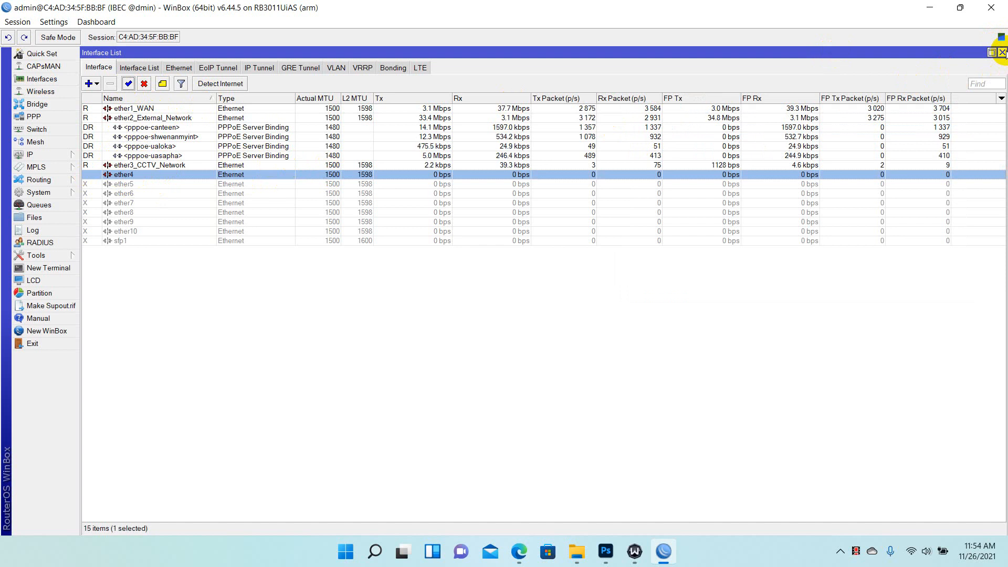
{"action": "left_click", "coordinate": [1002, 52]}
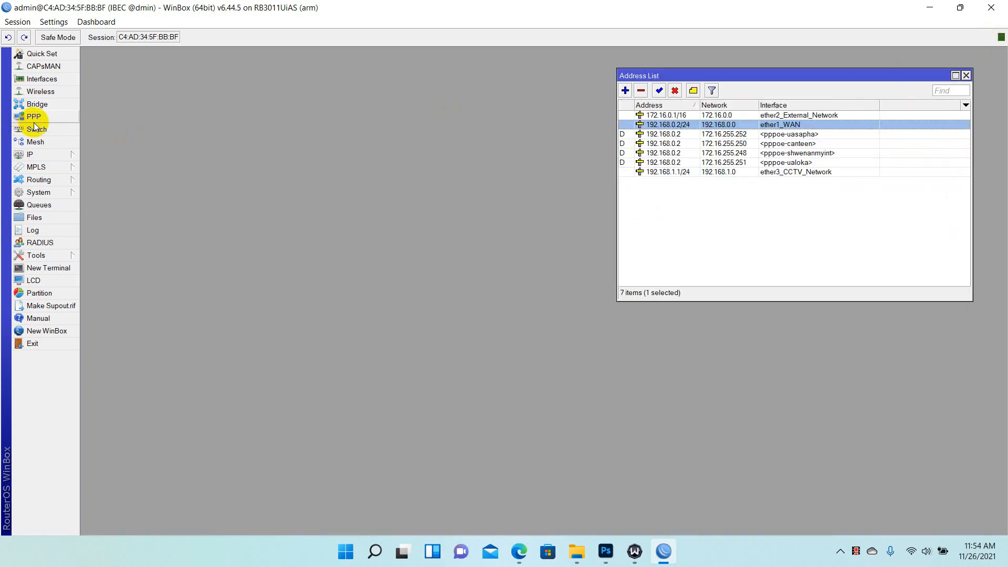
Reopen the IP Address List after repositioning its window
{"action": "left_click", "coordinate": [53, 154]}
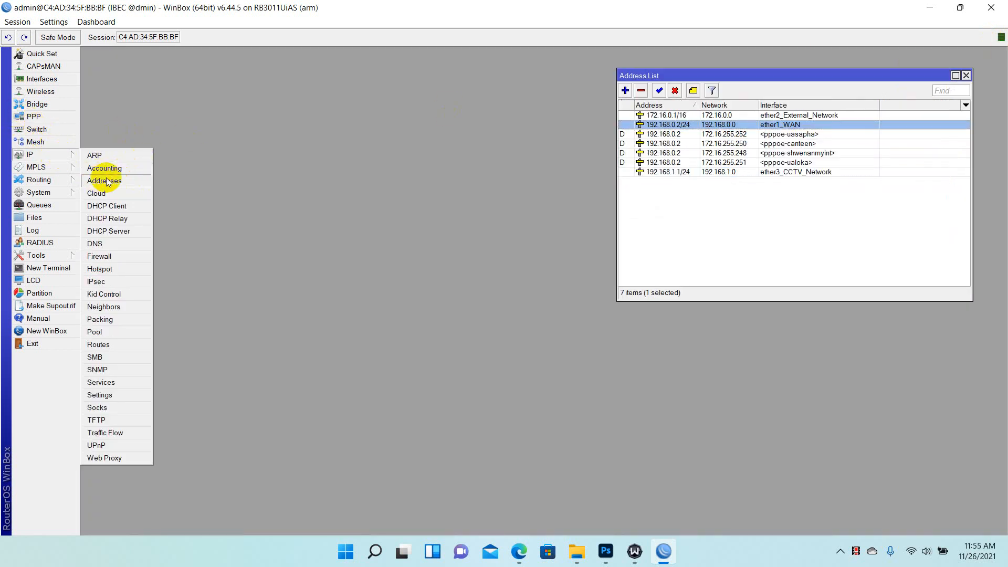
{"action": "left_click", "coordinate": [103, 180]}
{"action": "left_click_drag", "start_coordinate": [632, 80], "coordinate": [270, 95]}
{"action": "left_click", "coordinate": [604, 91]}
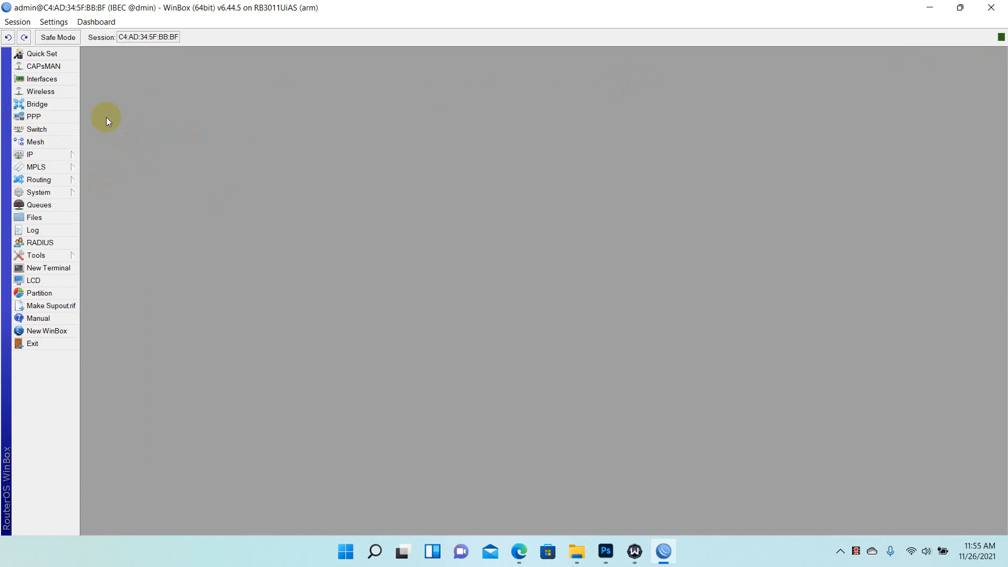
{"action": "left_click", "coordinate": [40, 153]}
{"action": "left_click", "coordinate": [105, 180]}
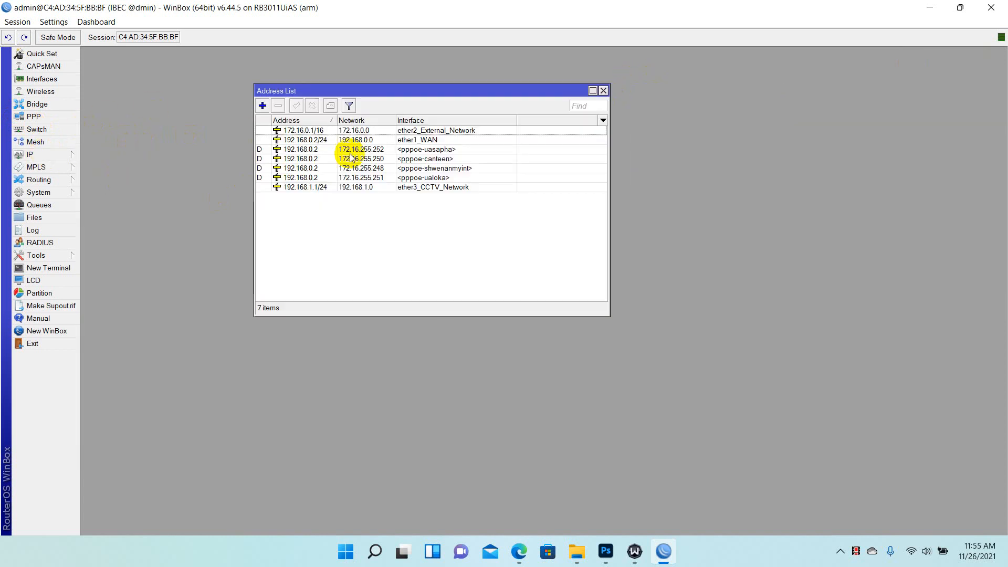
Add address 192.168.100.1/24 on interface ether4
{"action": "left_click", "coordinate": [262, 106]}
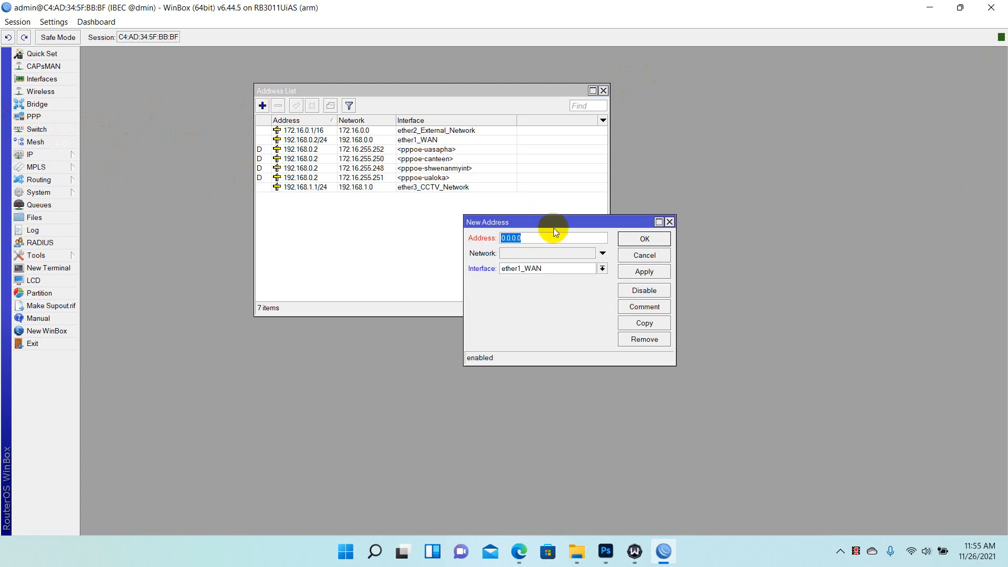
{"action": "type", "text": "192.168.100.1/24"}
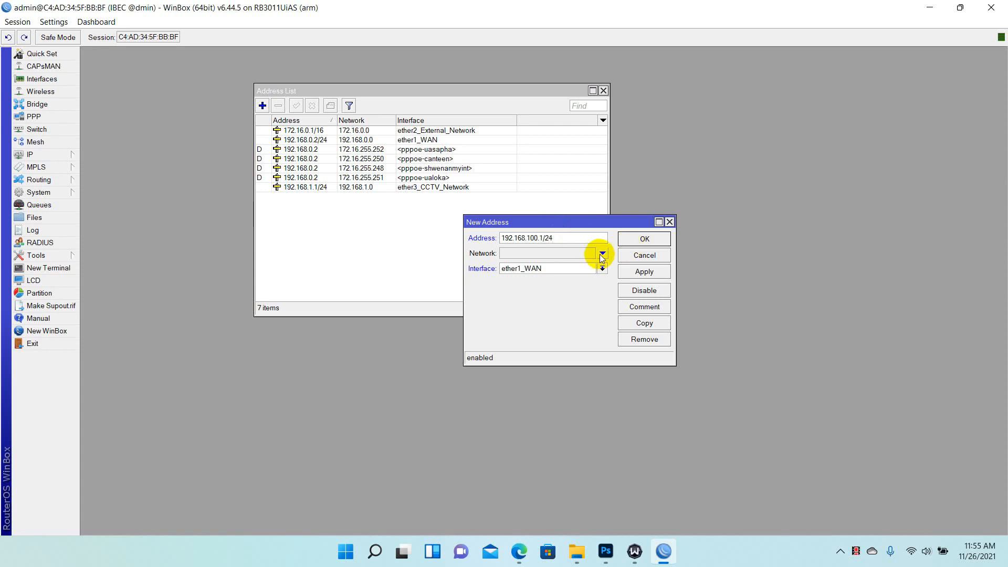
{"action": "left_click", "coordinate": [602, 268]}
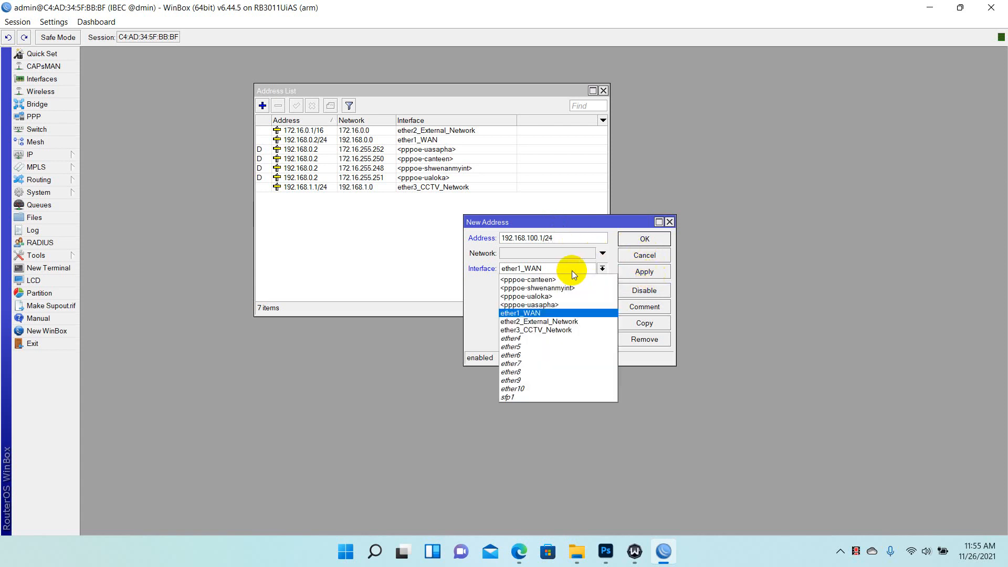
{"action": "left_click", "coordinate": [535, 342]}
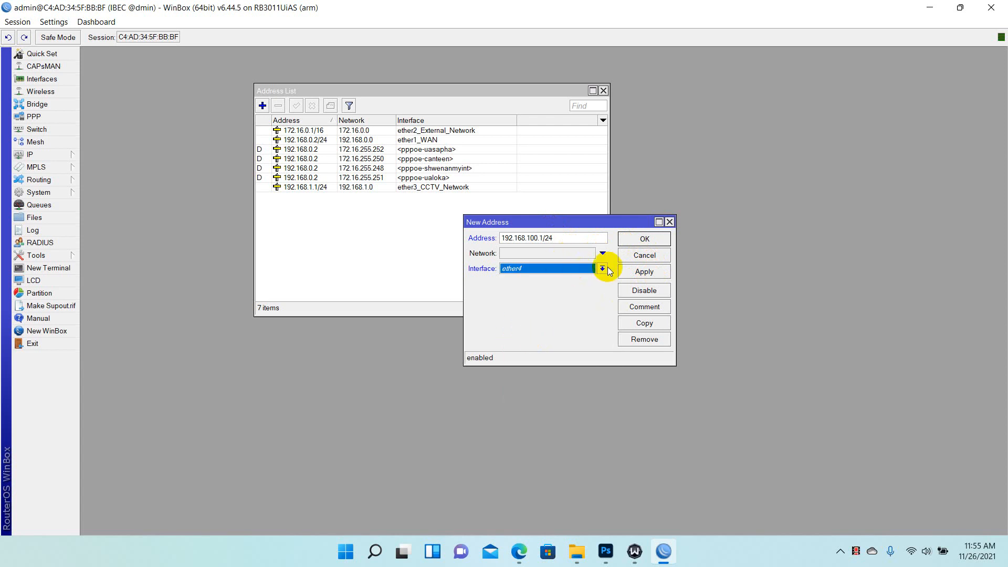
{"action": "left_click", "coordinate": [647, 273]}
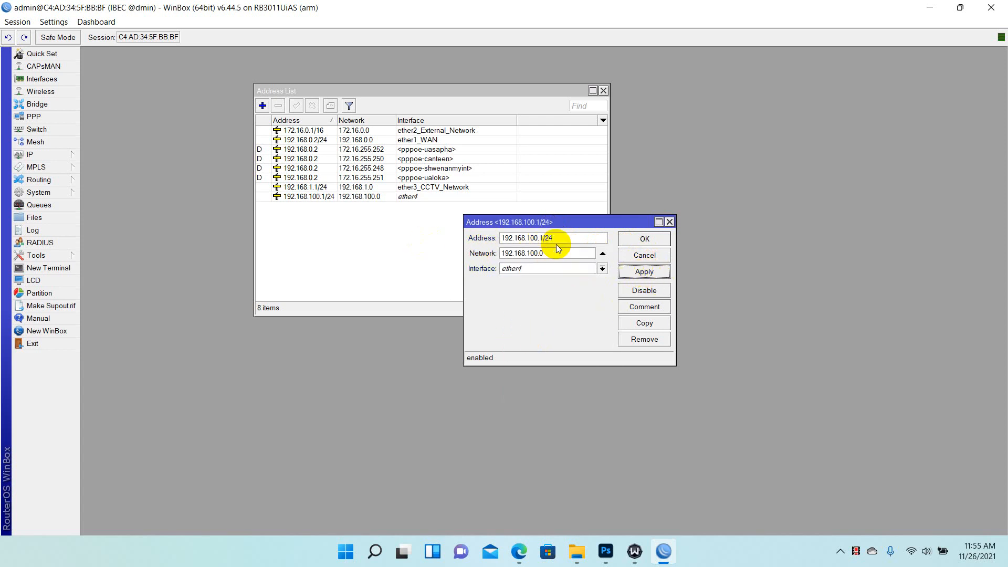
{"action": "left_click", "coordinate": [639, 242]}
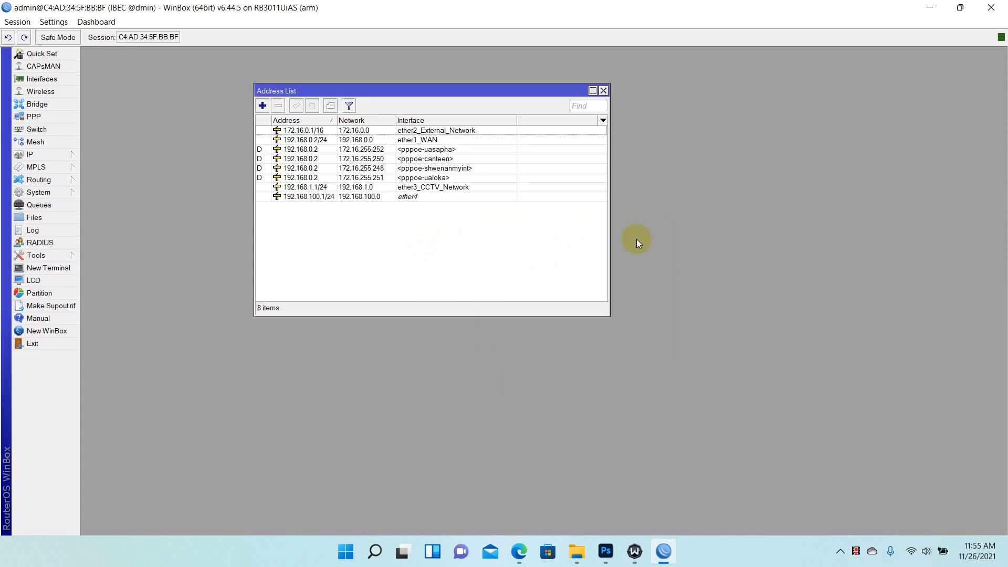
{"action": "left_click_drag", "start_coordinate": [473, 92], "coordinate": [829, 60]}
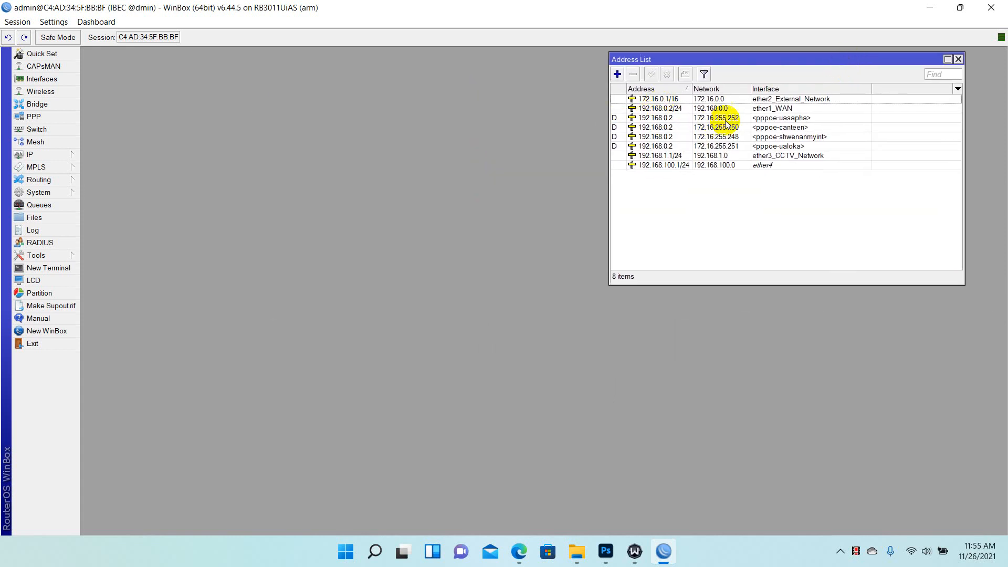
{"action": "left_click", "coordinate": [770, 100]}
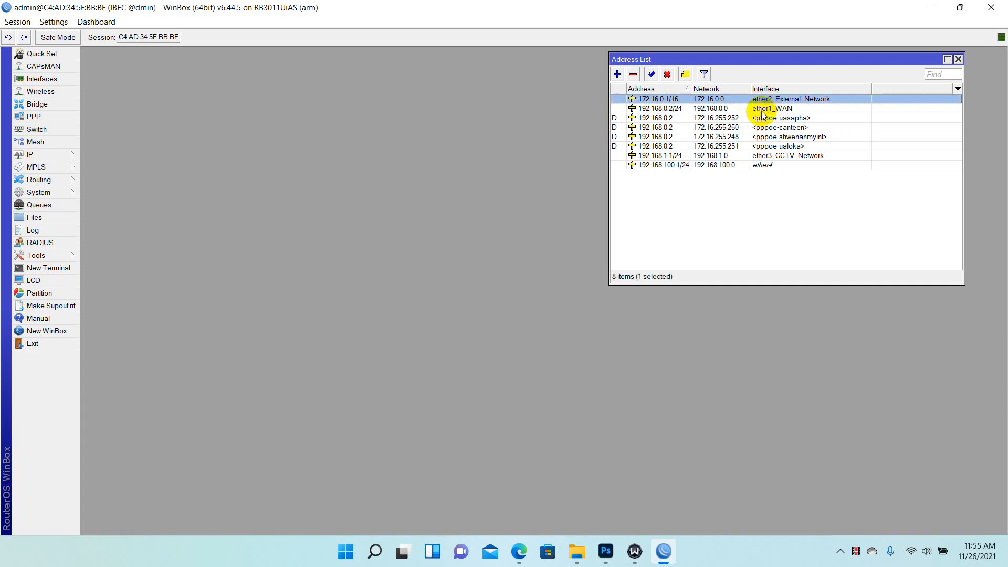
{"action": "left_click", "coordinate": [761, 110]}
{"action": "left_click", "coordinate": [757, 165]}
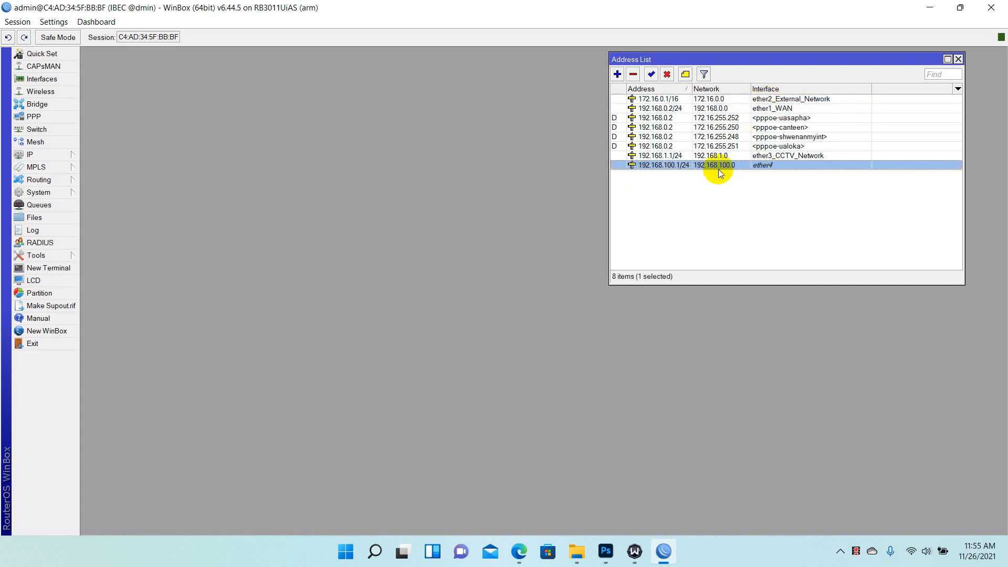
{"action": "double_click", "coordinate": [663, 166]}
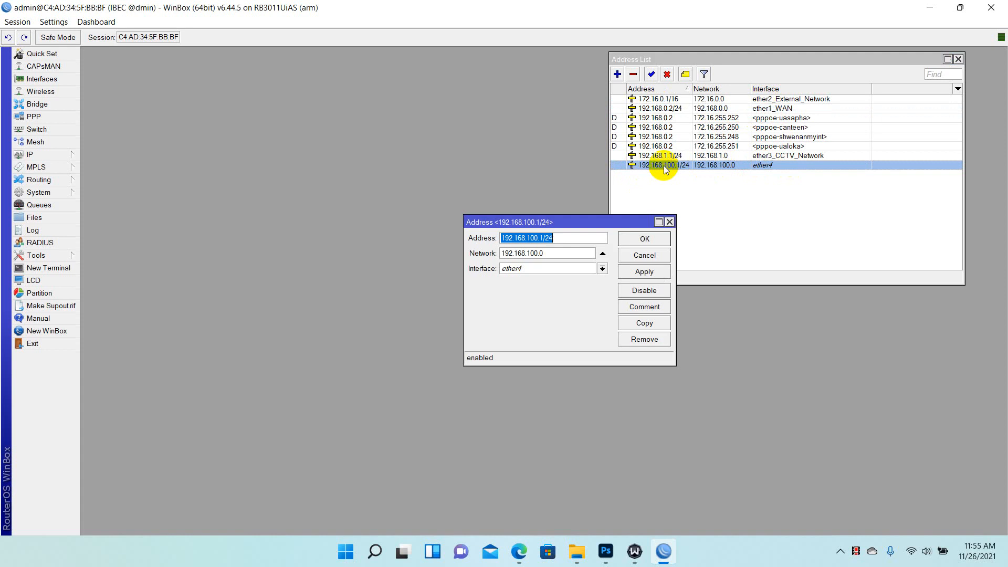
{"action": "left_click", "coordinate": [670, 222]}
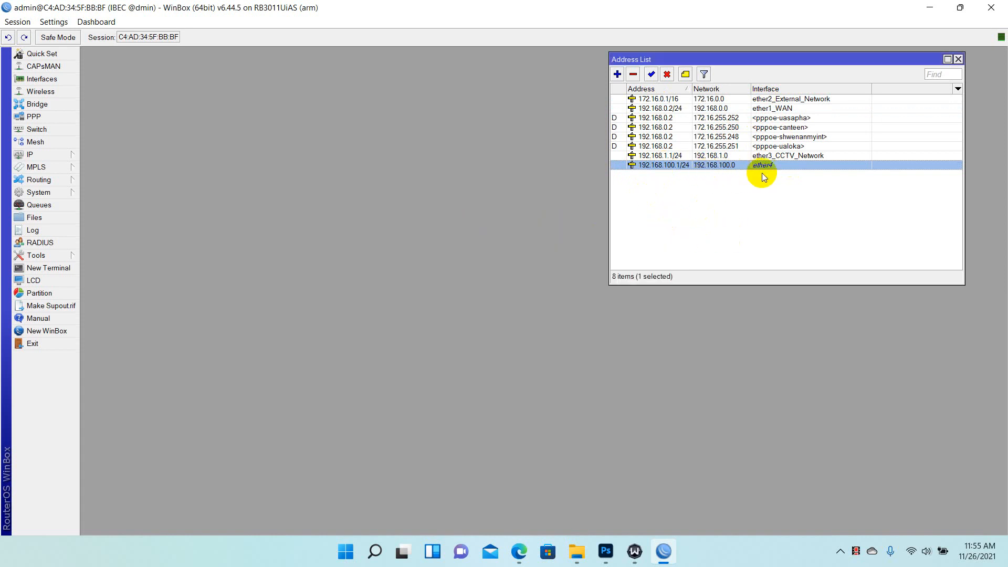
{"action": "left_click_drag", "start_coordinate": [782, 63], "coordinate": [784, 58]}
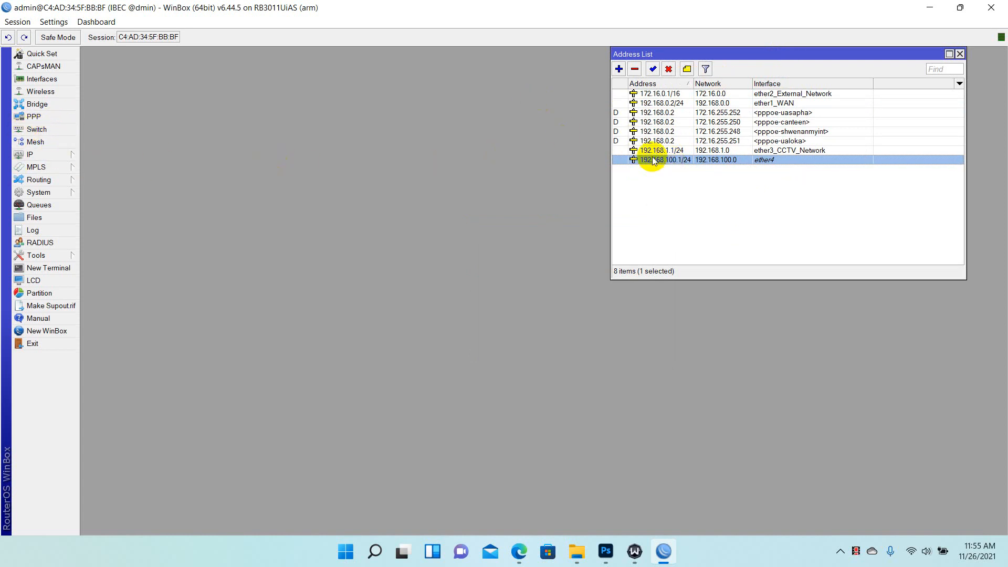
{"action": "left_click", "coordinate": [52, 154]}
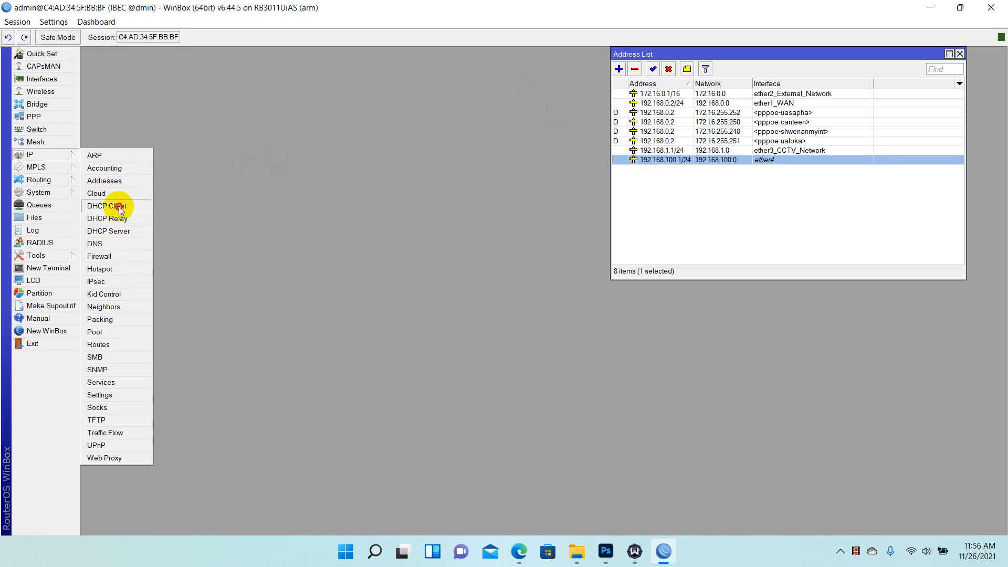
Show the dhcp1 and dhcp2 servers under IP > DHCP Server and launch DHCP Setup
{"action": "left_click", "coordinate": [101, 230]}
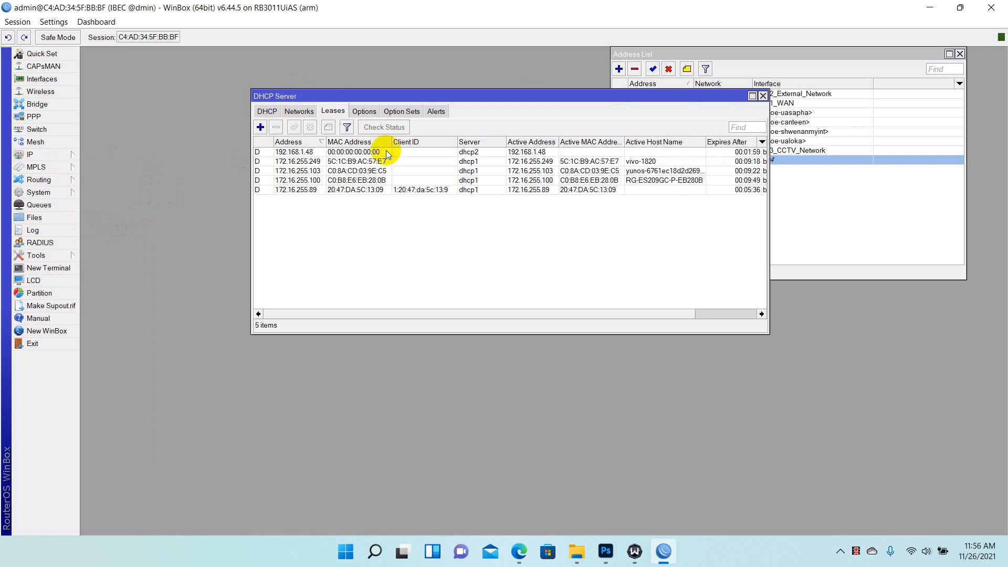
{"action": "left_click", "coordinate": [268, 112]}
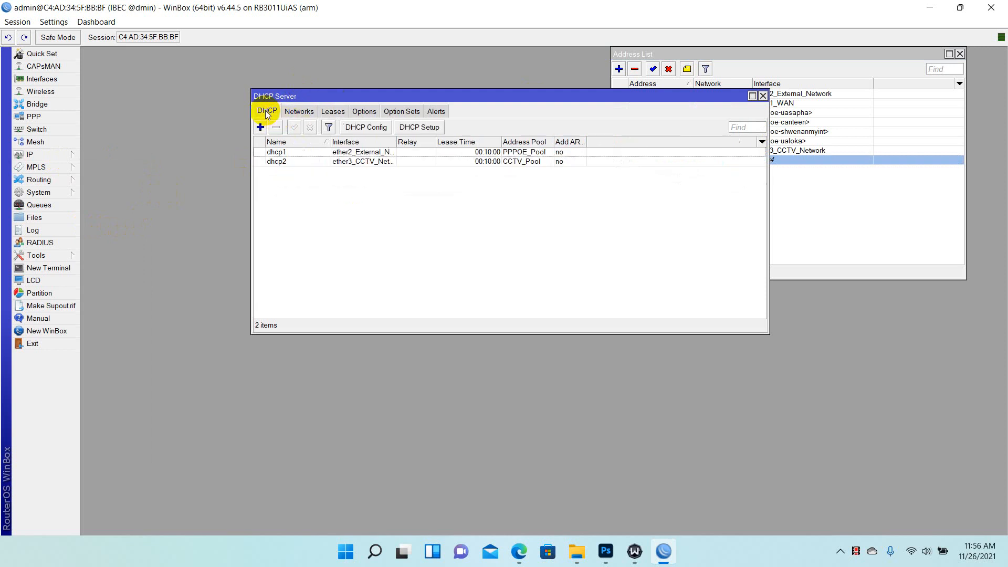
{"action": "left_click", "coordinate": [423, 129]}
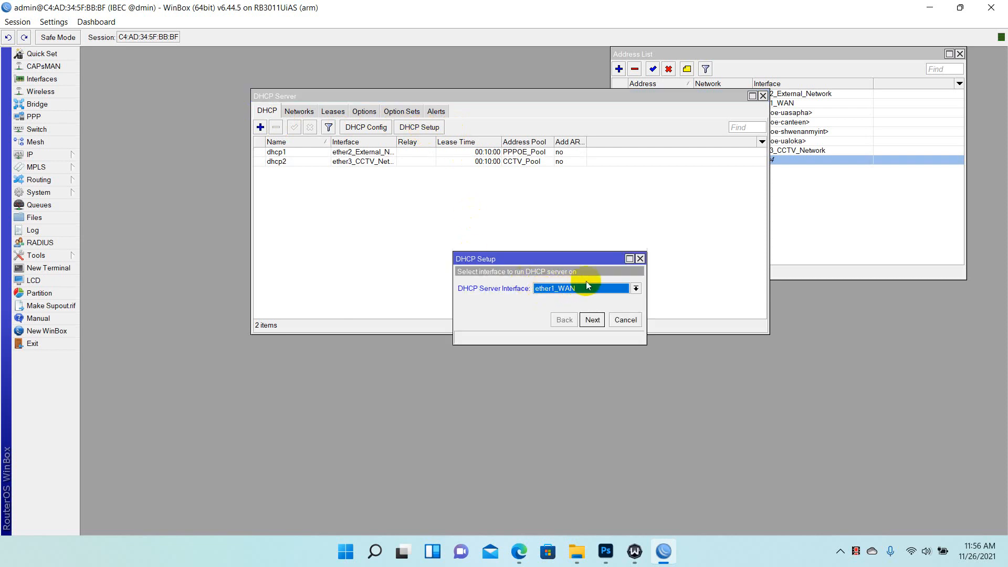
Choose ether4, accept network 192.168.100.0/24, gateway and range 192.168.100.2-192.168.100.254
{"action": "left_click", "coordinate": [635, 289]}
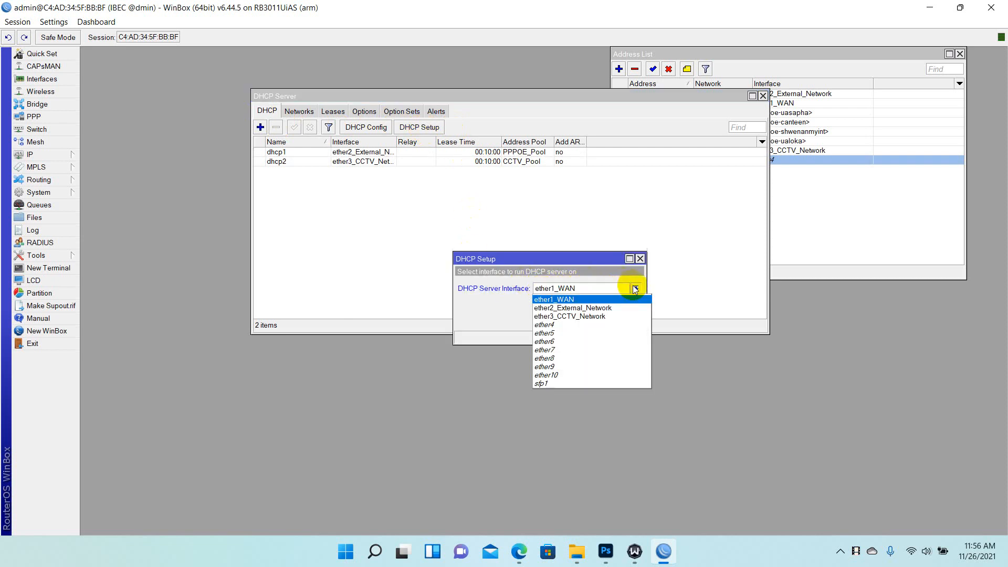
{"action": "left_click", "coordinate": [584, 325]}
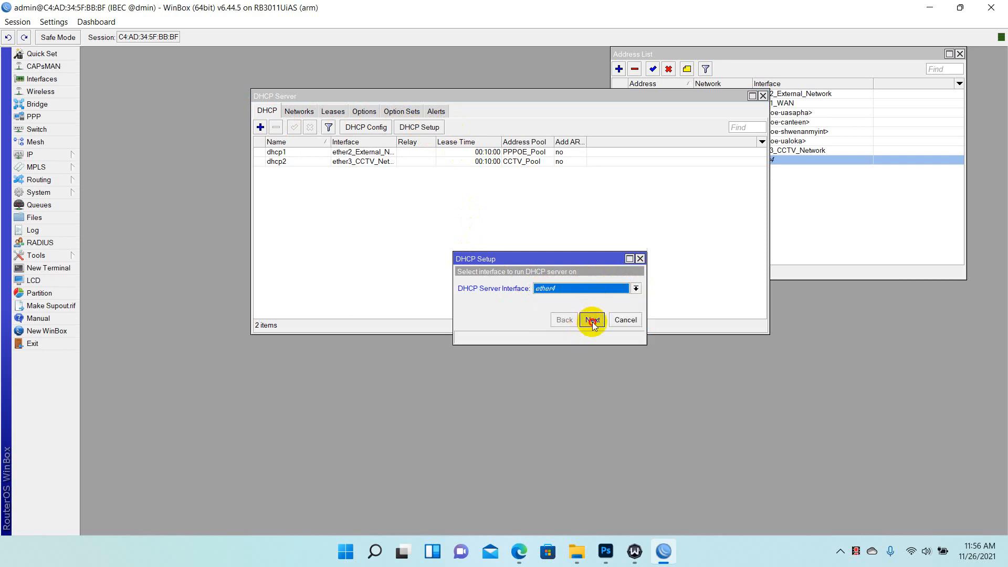
{"action": "left_click", "coordinate": [593, 325]}
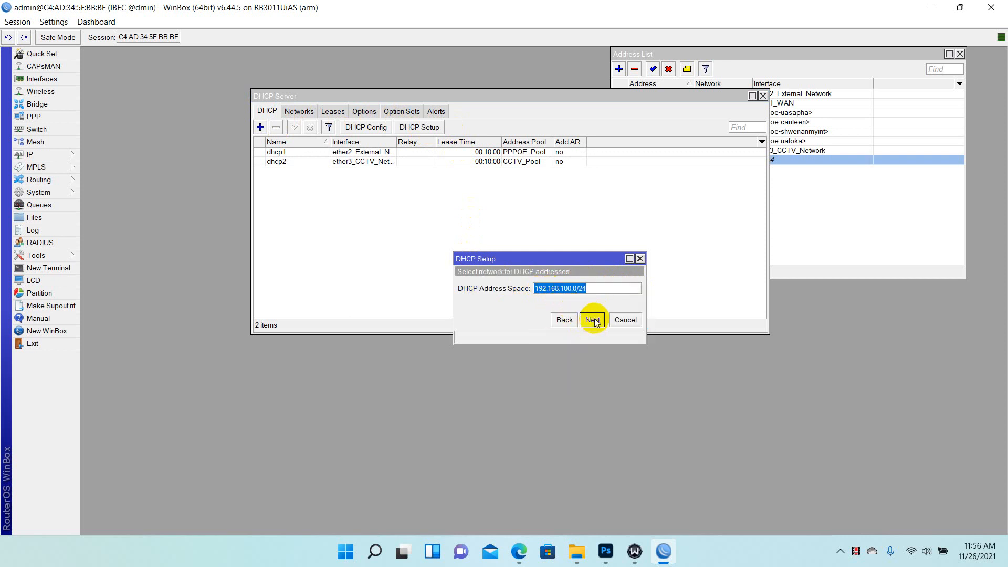
{"action": "left_click", "coordinate": [593, 321]}
{"action": "left_click", "coordinate": [593, 321]}
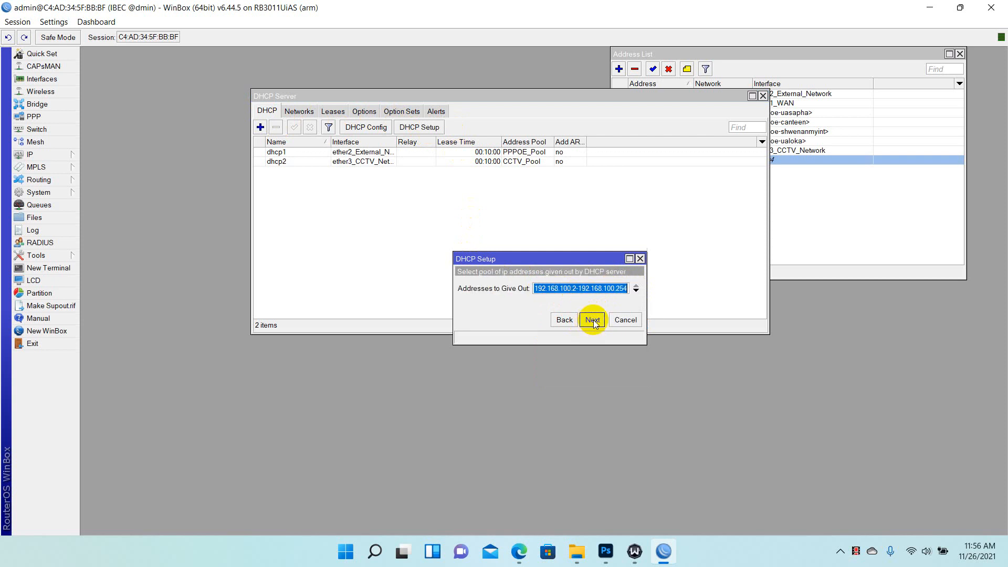
{"action": "left_click", "coordinate": [592, 321]}
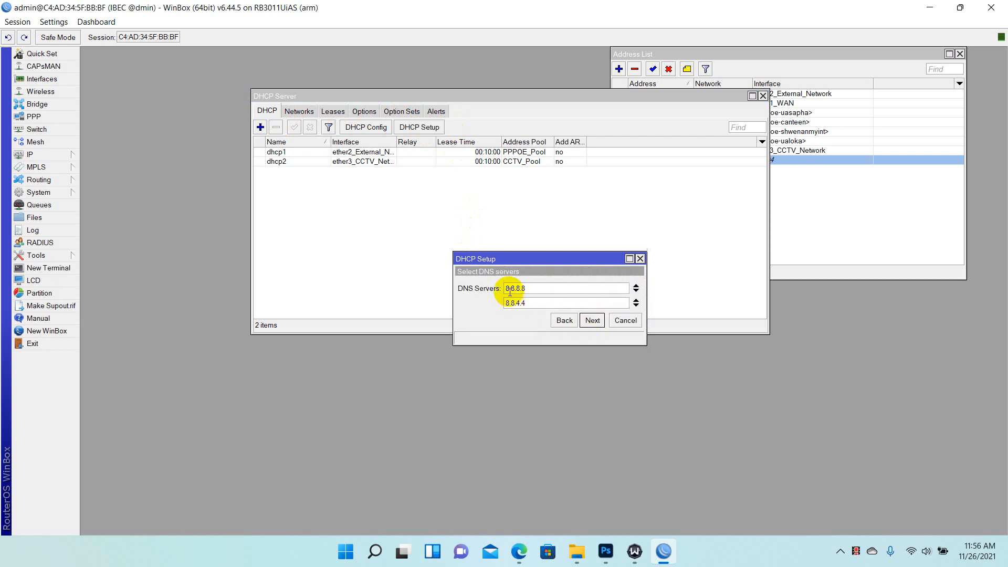
{"action": "left_click", "coordinate": [563, 320]}
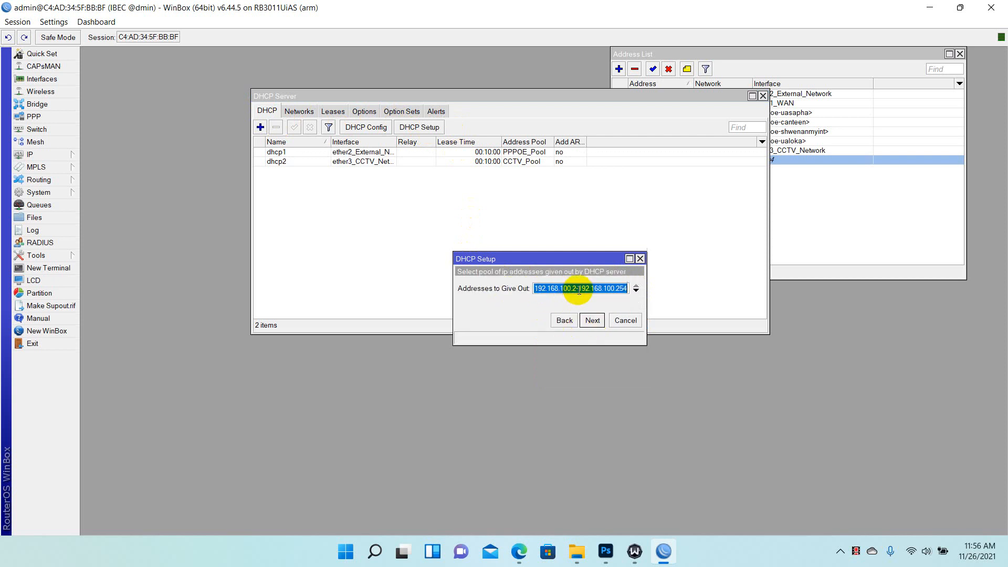
{"action": "left_click", "coordinate": [571, 288]}
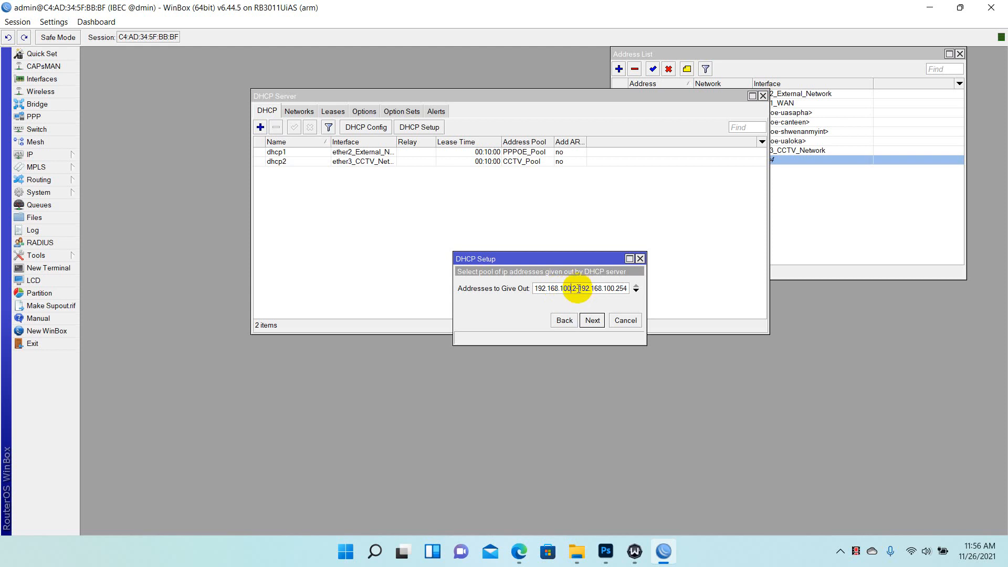
{"action": "left_click", "coordinate": [594, 320]}
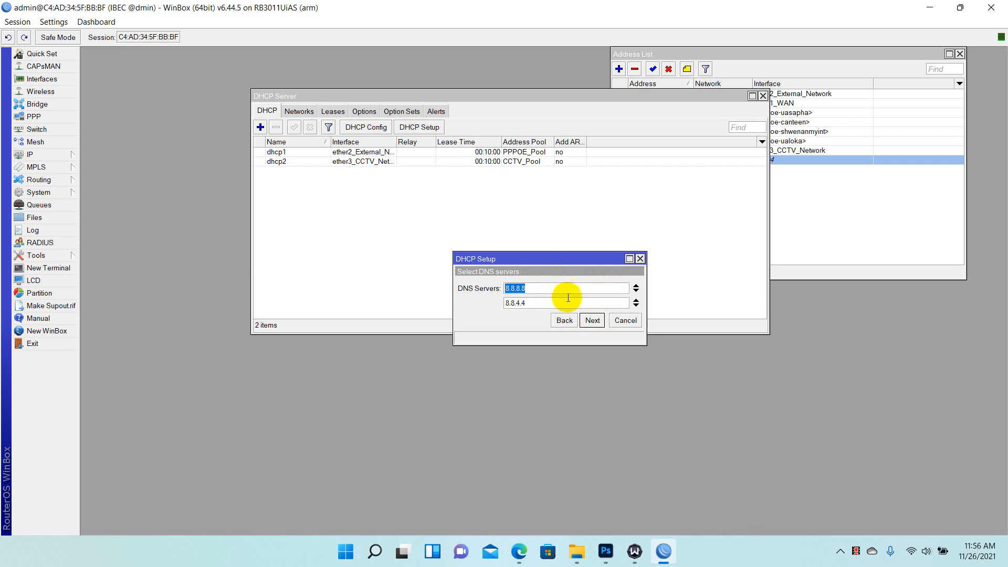
Accept DNS 8.8.8.8 and 8.8.4.4 and a 00:10:00 lease to finish creating dhcp3
{"action": "left_click", "coordinate": [593, 320]}
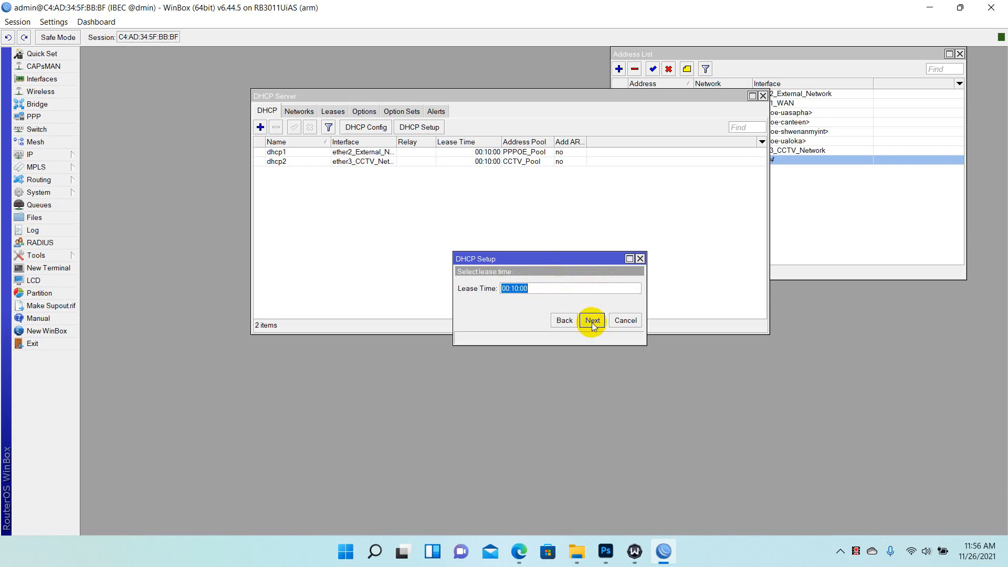
{"action": "left_click", "coordinate": [592, 323]}
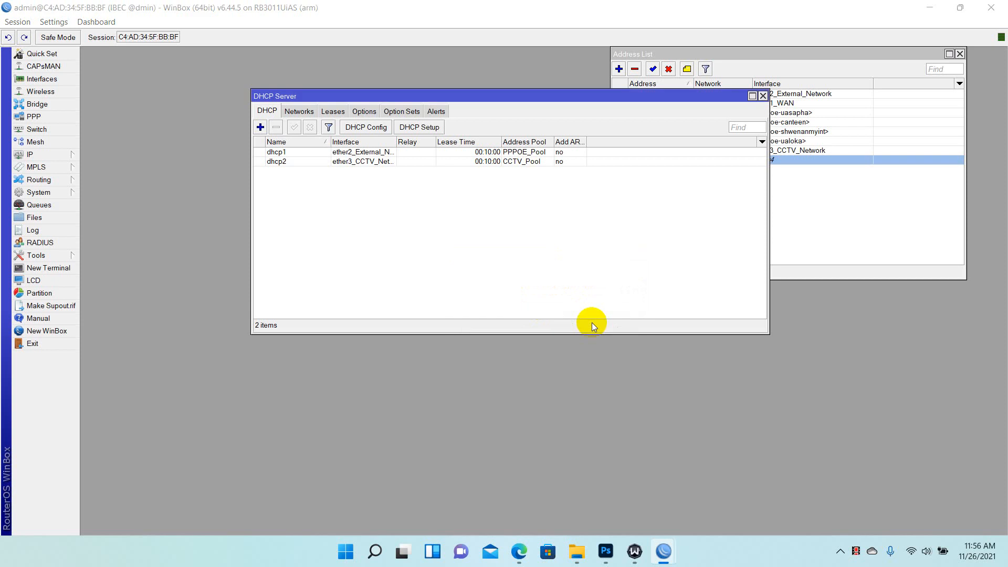
{"action": "left_click", "coordinate": [551, 286]}
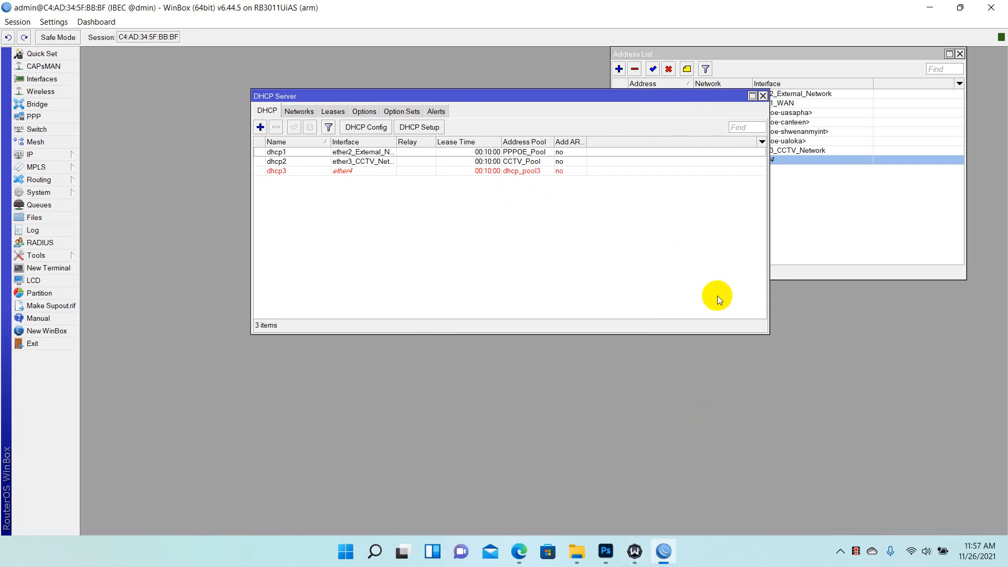
{"action": "left_click", "coordinate": [841, 552]}
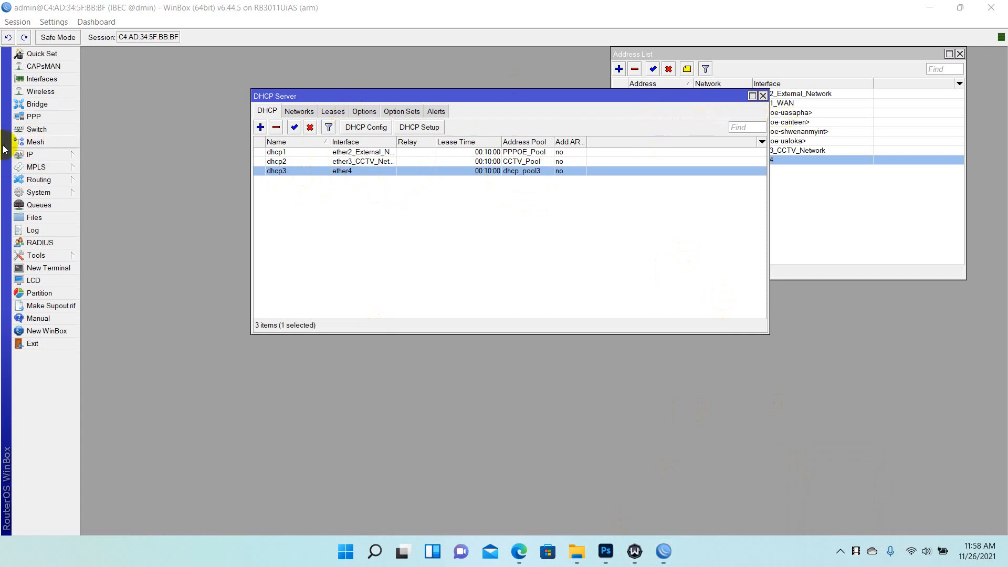
{"action": "left_click", "coordinate": [35, 154]}
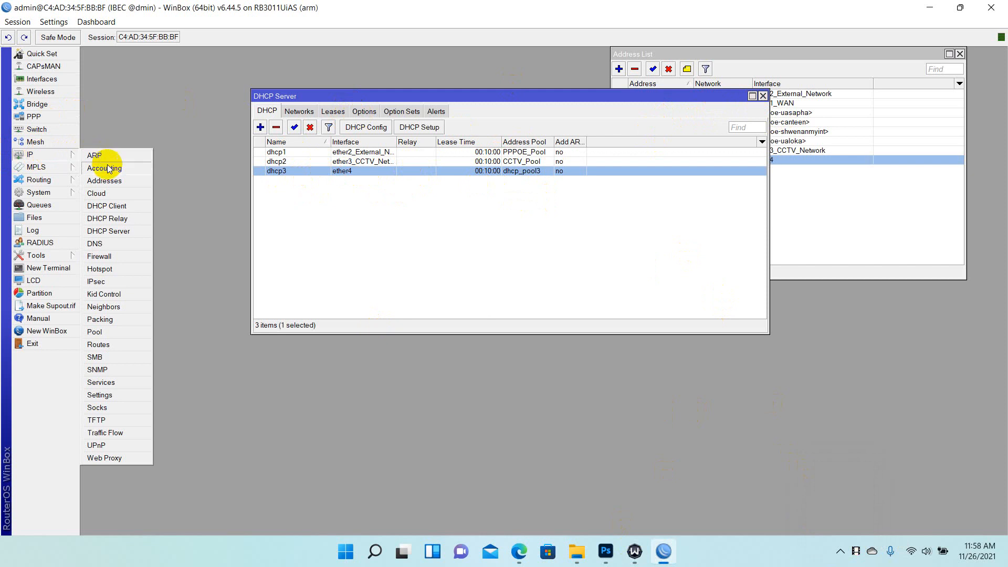
Open IP > Pool and review the pools, selecting dhcp_pool3
{"action": "left_click", "coordinate": [108, 343]}
{"action": "left_click", "coordinate": [97, 330]}
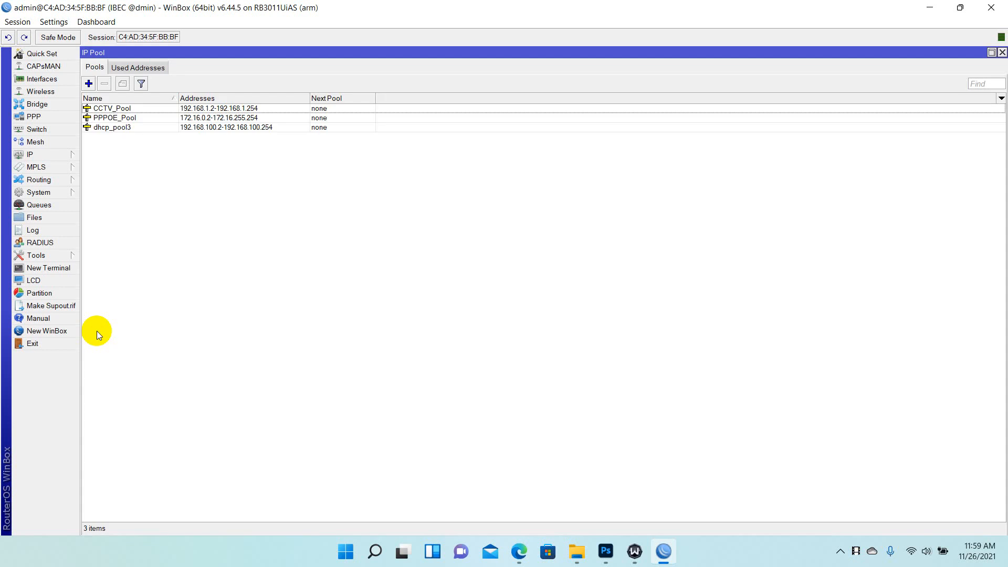
{"action": "left_click", "coordinate": [108, 116]}
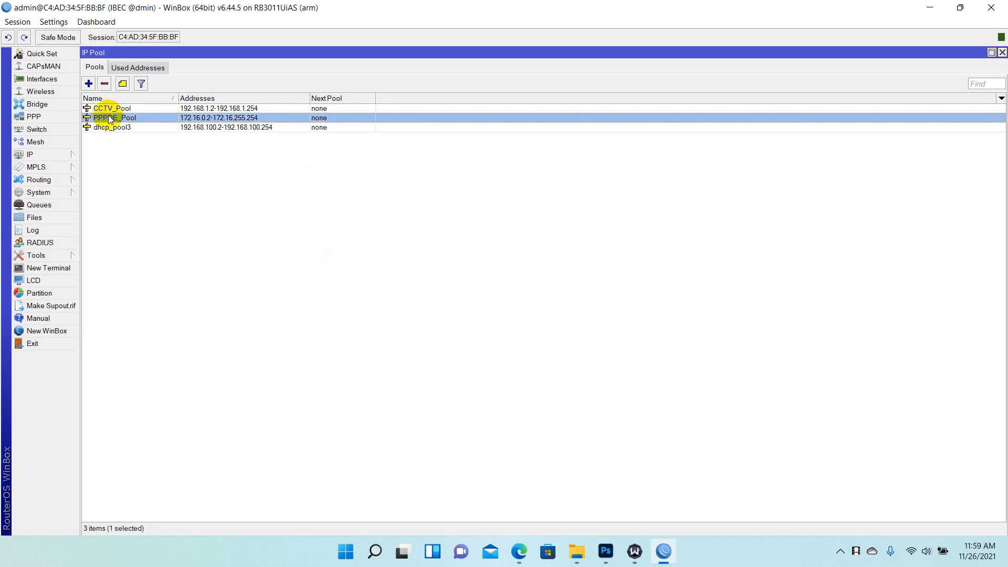
{"action": "left_click", "coordinate": [114, 109]}
{"action": "left_click", "coordinate": [141, 119]}
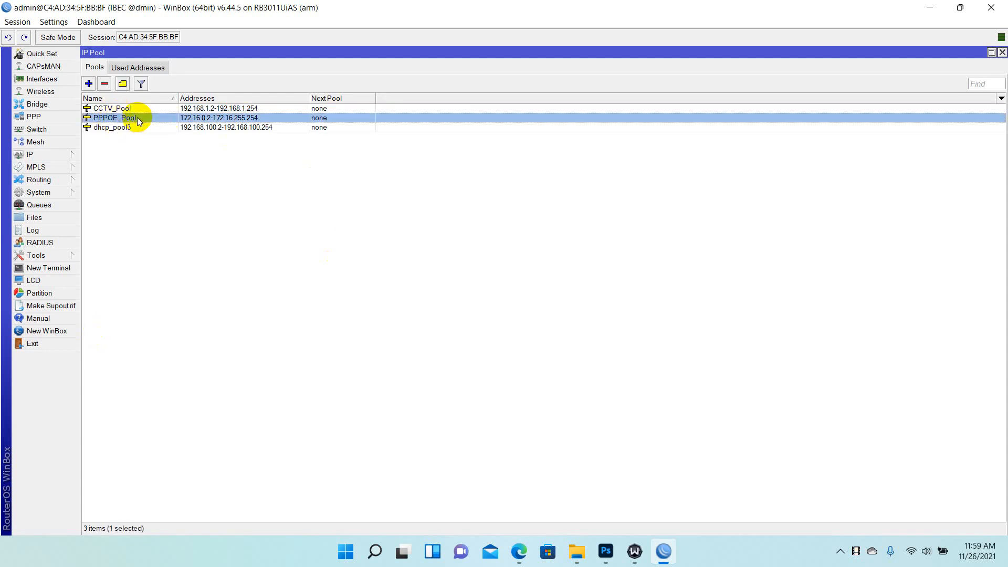
{"action": "left_click", "coordinate": [116, 130]}
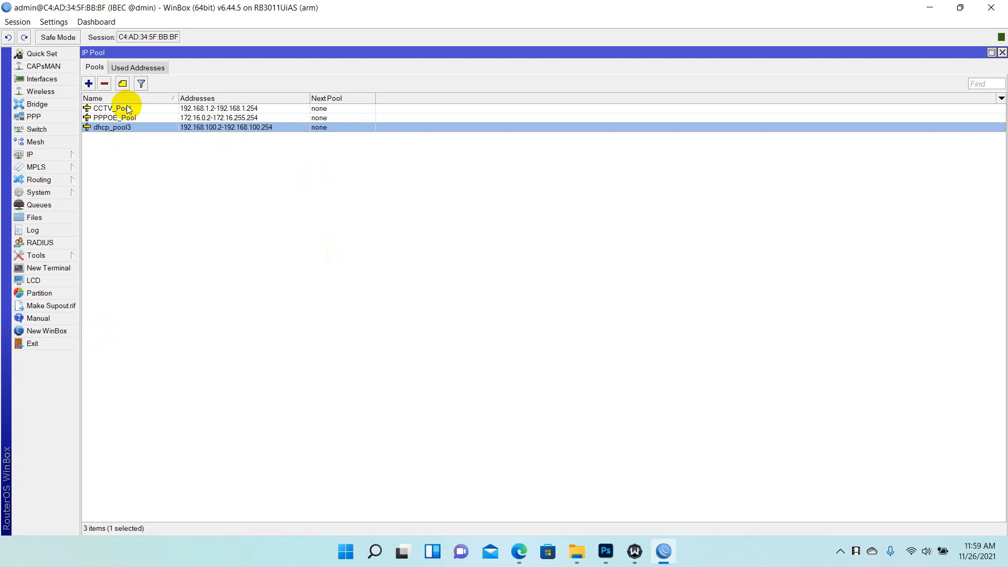
{"action": "left_click", "coordinate": [128, 109]}
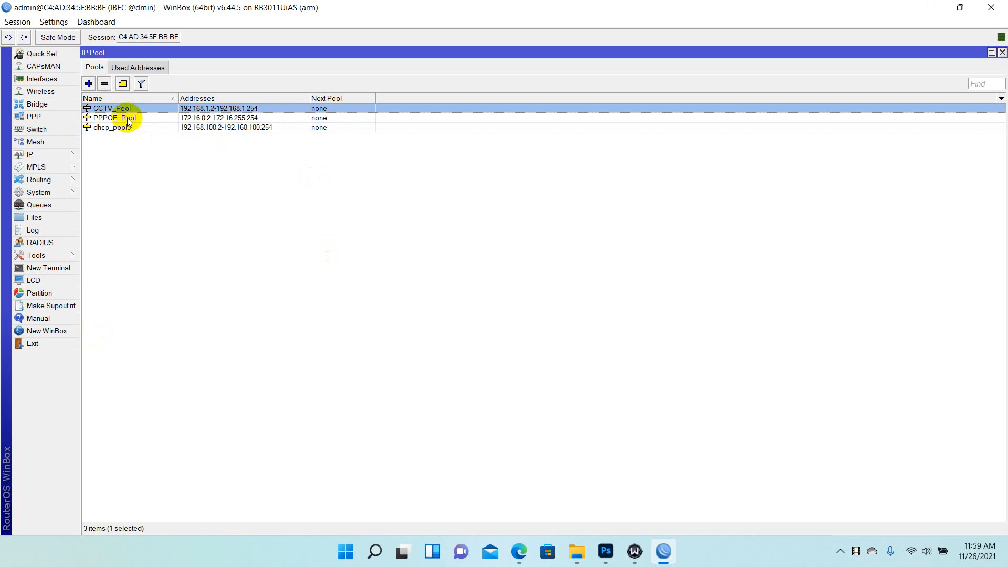
{"action": "left_click", "coordinate": [127, 129]}
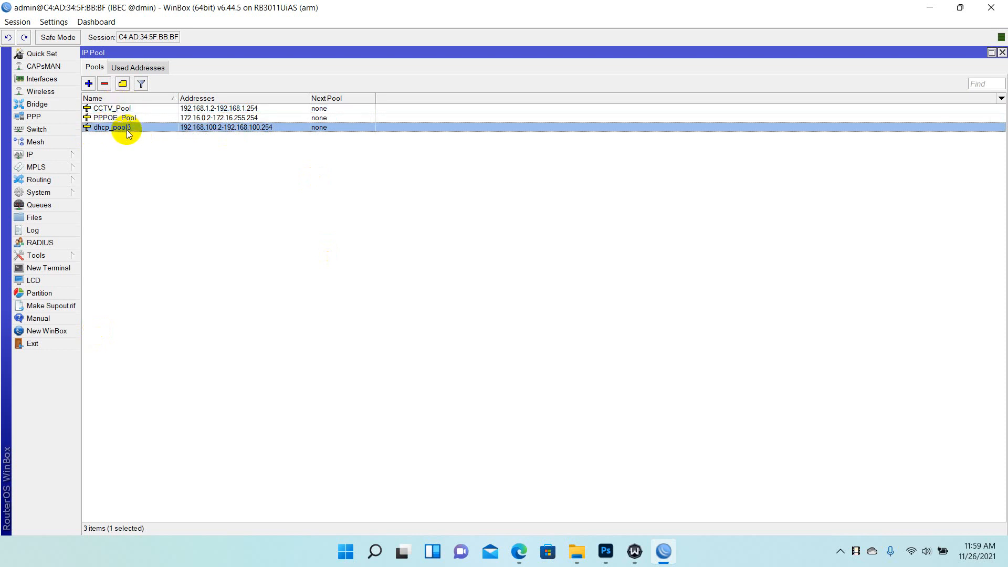
Rename dhcp_pool3 to pppoe_test_pool and close the IP Pool and DHCP Server windows
{"action": "right_click", "coordinate": [129, 127]}
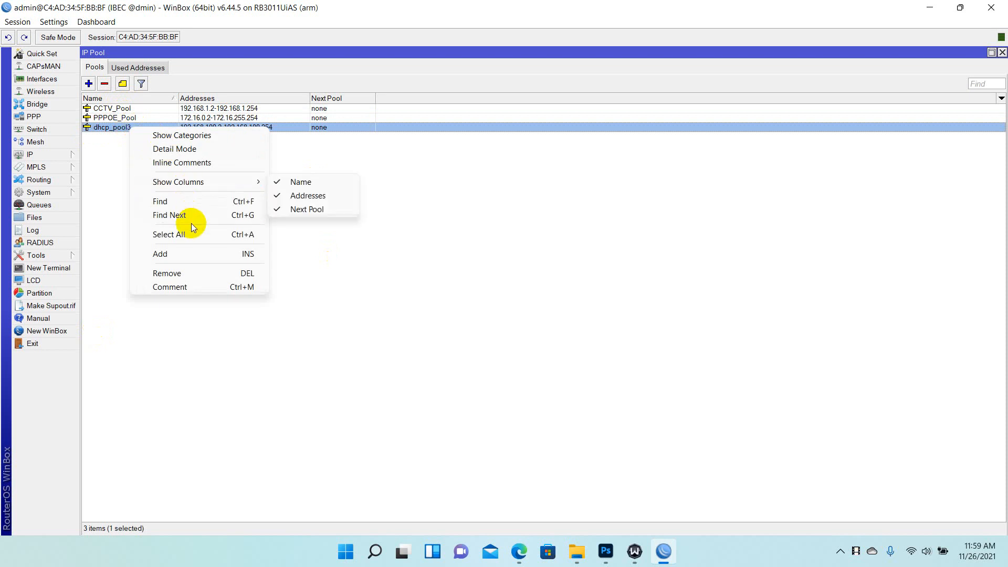
{"action": "left_click", "coordinate": [111, 129]}
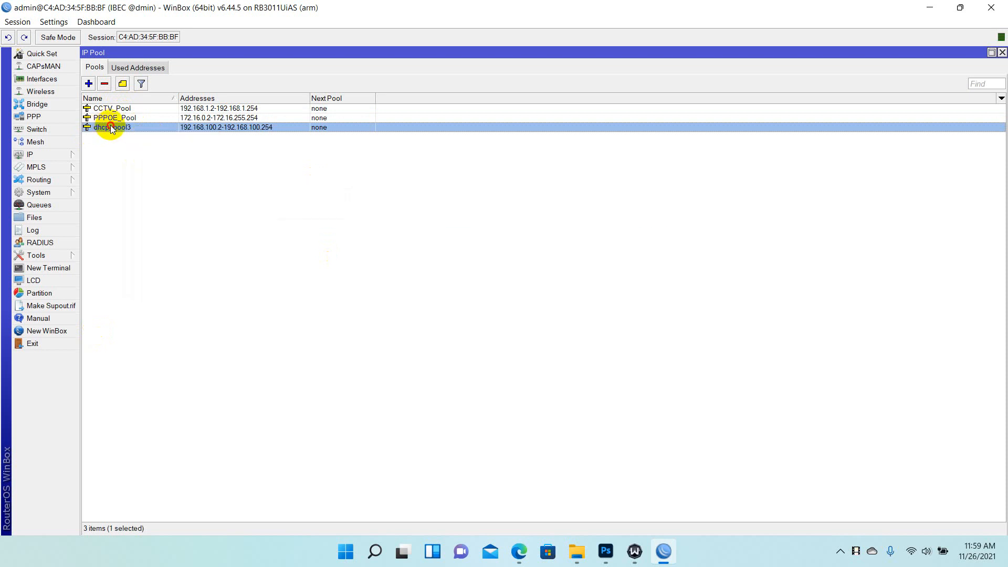
{"action": "double_click", "coordinate": [111, 129]}
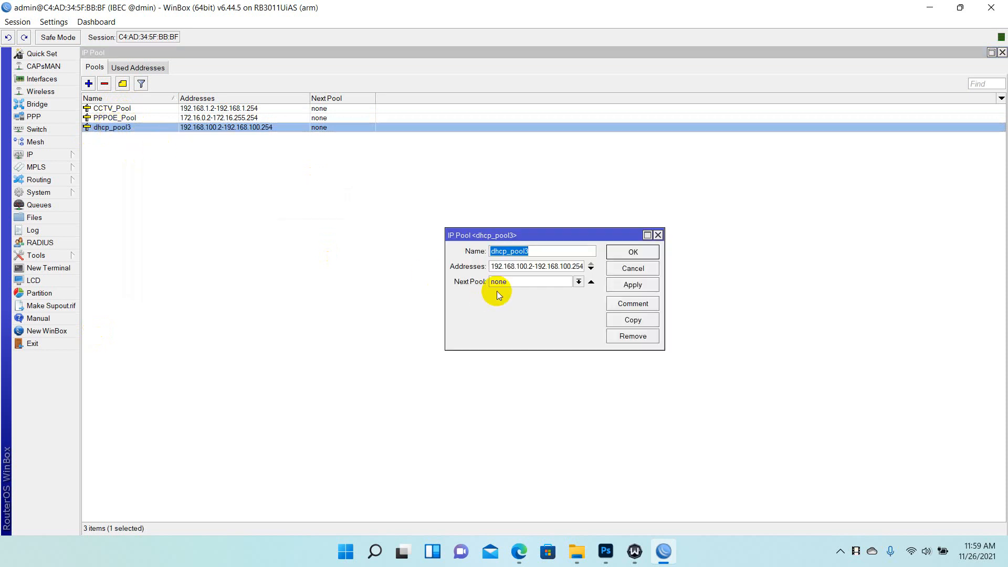
{"action": "type", "text": "pppoe"}
{"action": "type", "text": "_"}
{"action": "type", "text": "test"}
{"action": "type", "text": "_pp"}
{"action": "type", "text": "ool"}
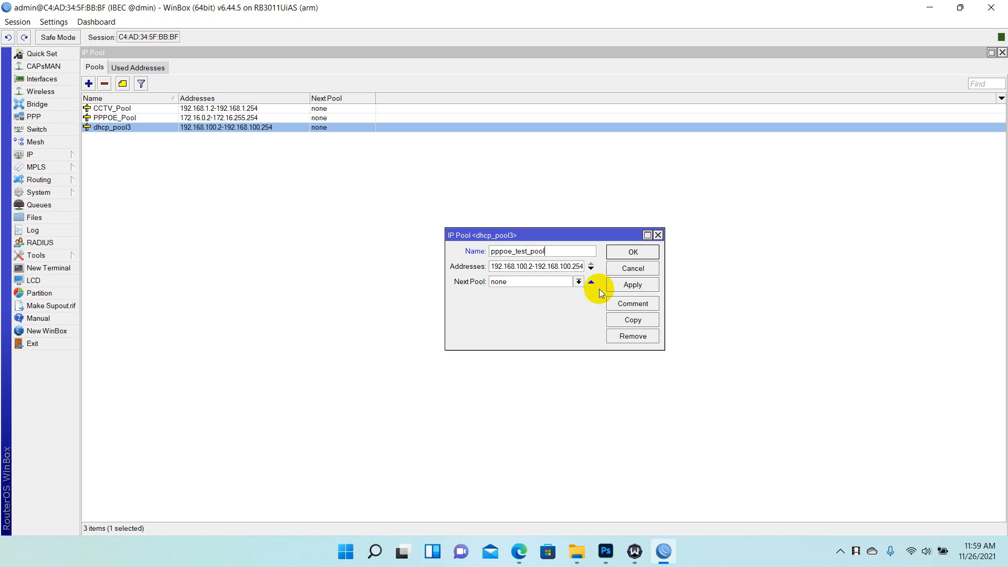
{"action": "left_click", "coordinate": [639, 253]}
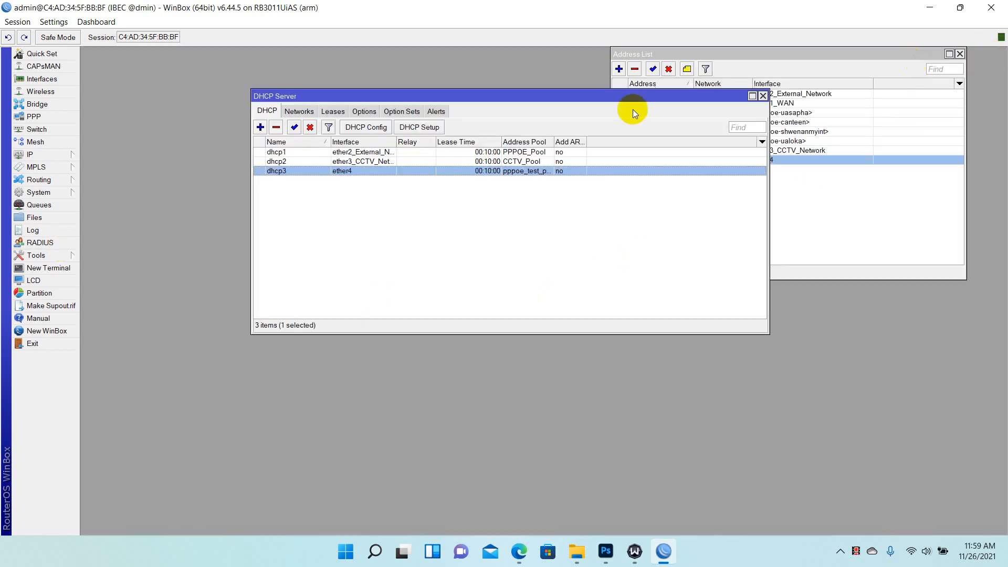
{"action": "left_click", "coordinate": [1002, 52]}
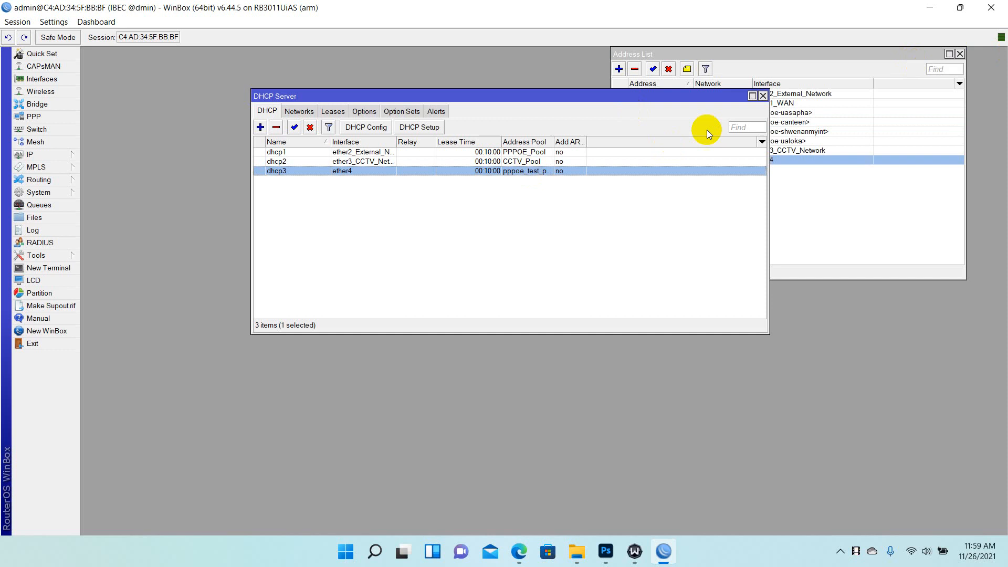
{"action": "left_click", "coordinate": [762, 96]}
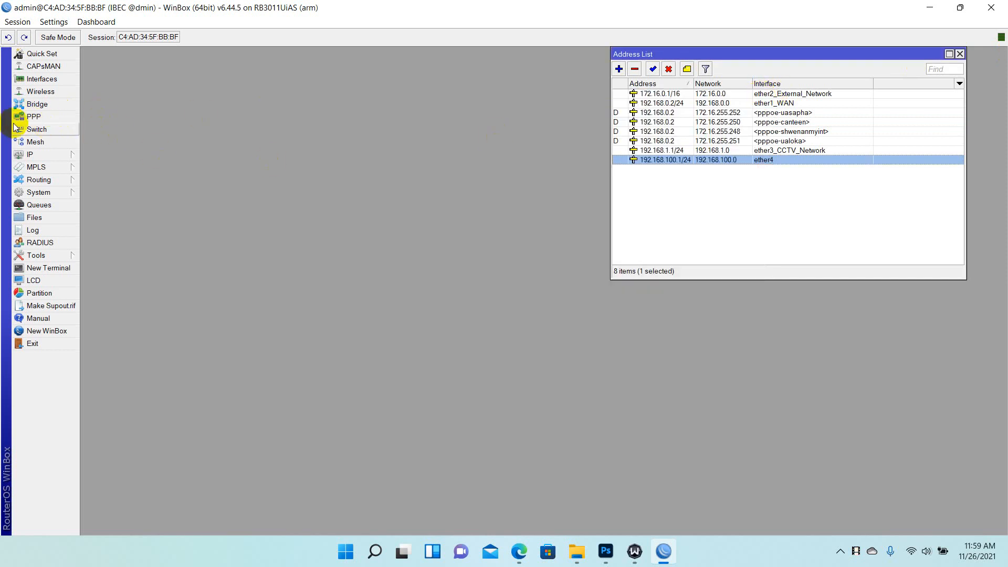
{"action": "left_click", "coordinate": [45, 119]}
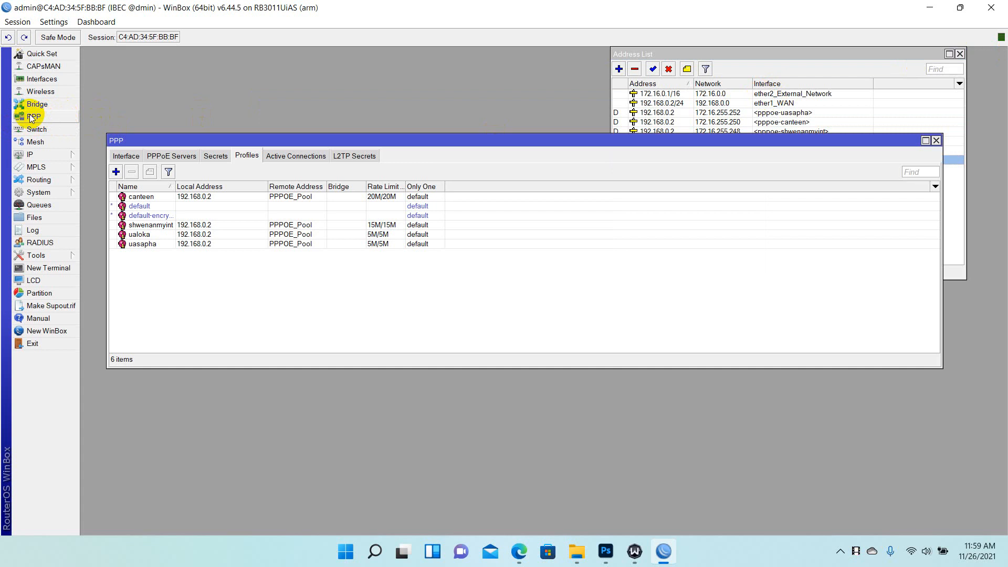
Create PPPoE server 'office' on ether4 with one session per host and only chap and pap
{"action": "left_click", "coordinate": [167, 156]}
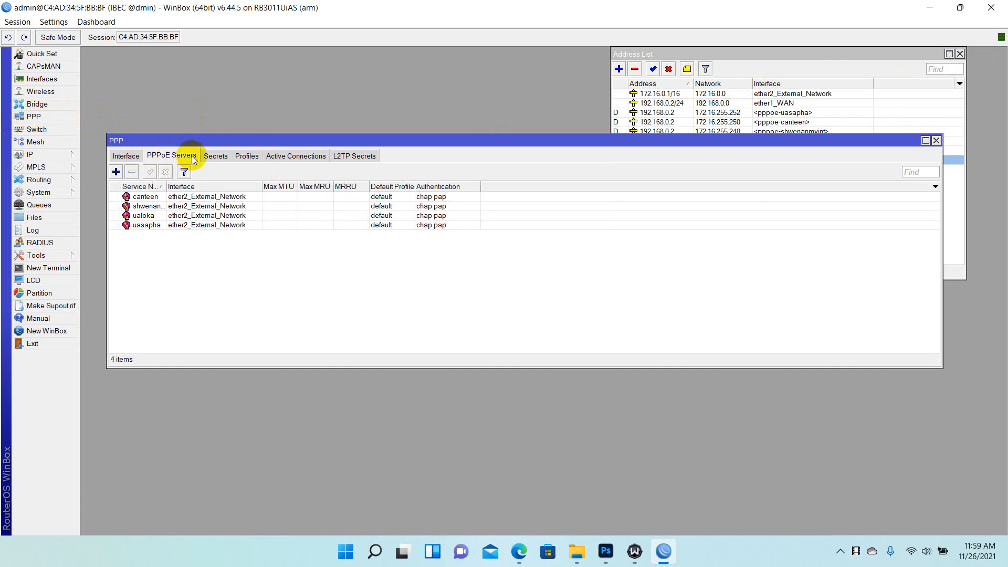
{"action": "left_click", "coordinate": [115, 172]}
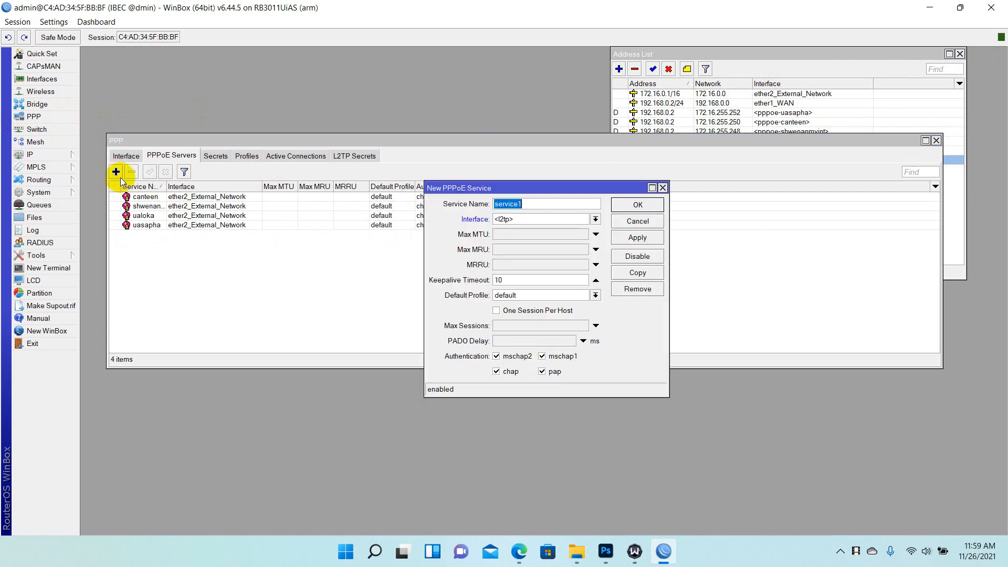
{"action": "left_click", "coordinate": [116, 171]}
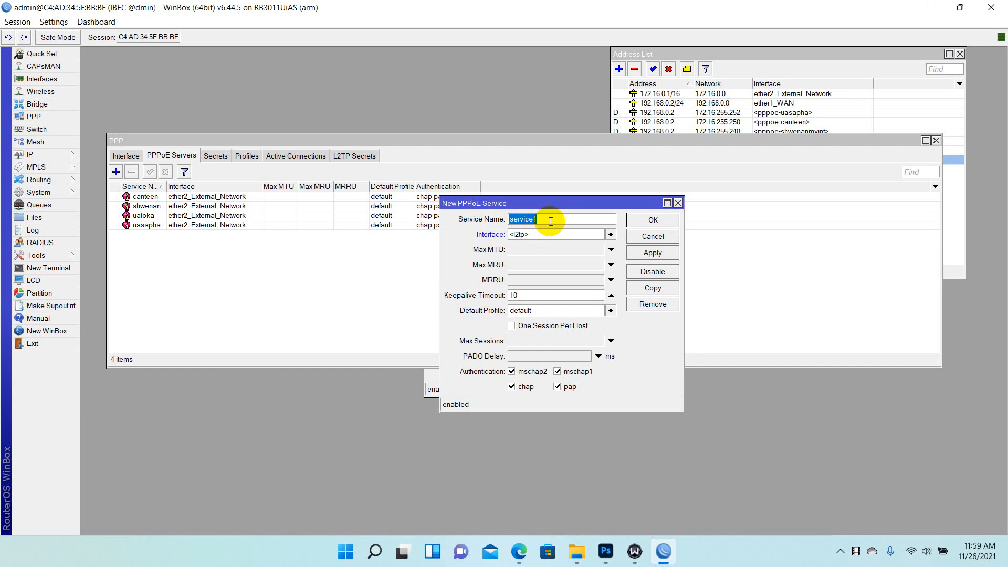
{"action": "type", "text": "office"}
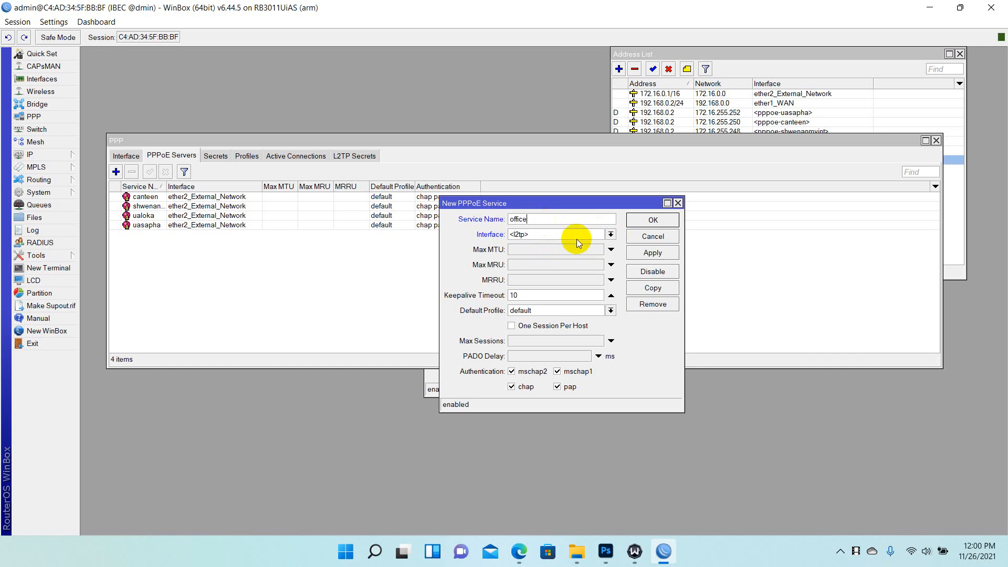
{"action": "left_click", "coordinate": [610, 236]}
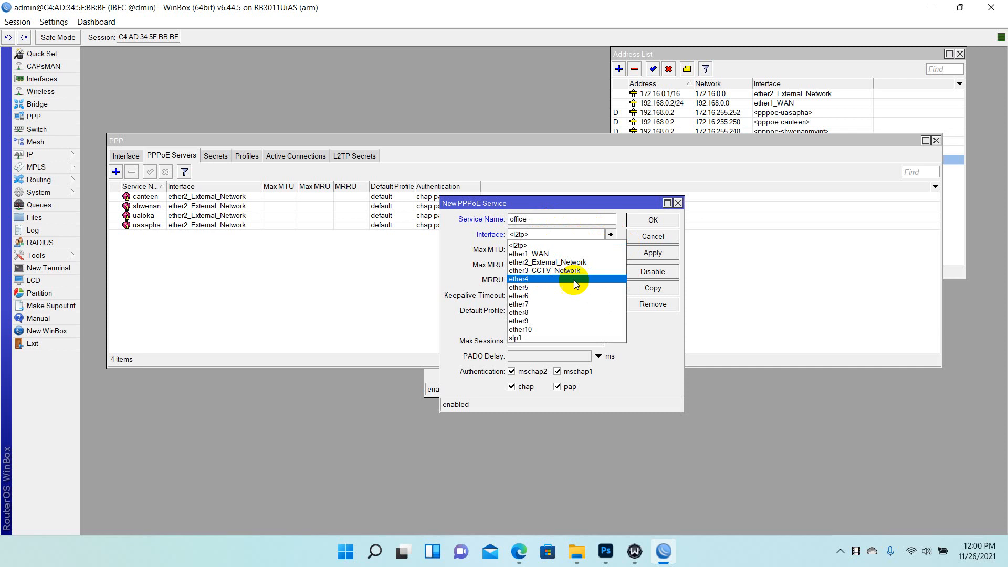
{"action": "left_click", "coordinate": [552, 280]}
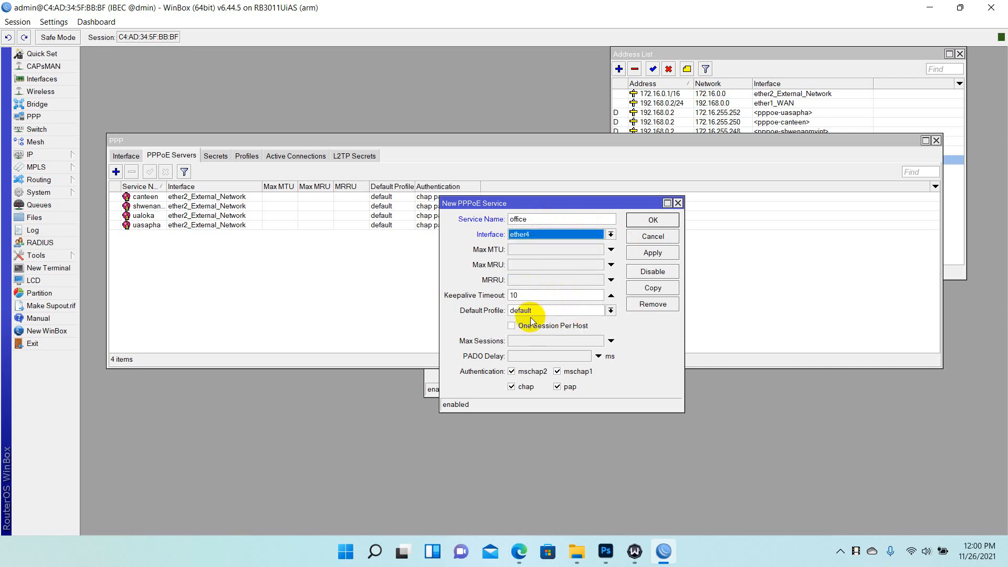
{"action": "left_click", "coordinate": [514, 326]}
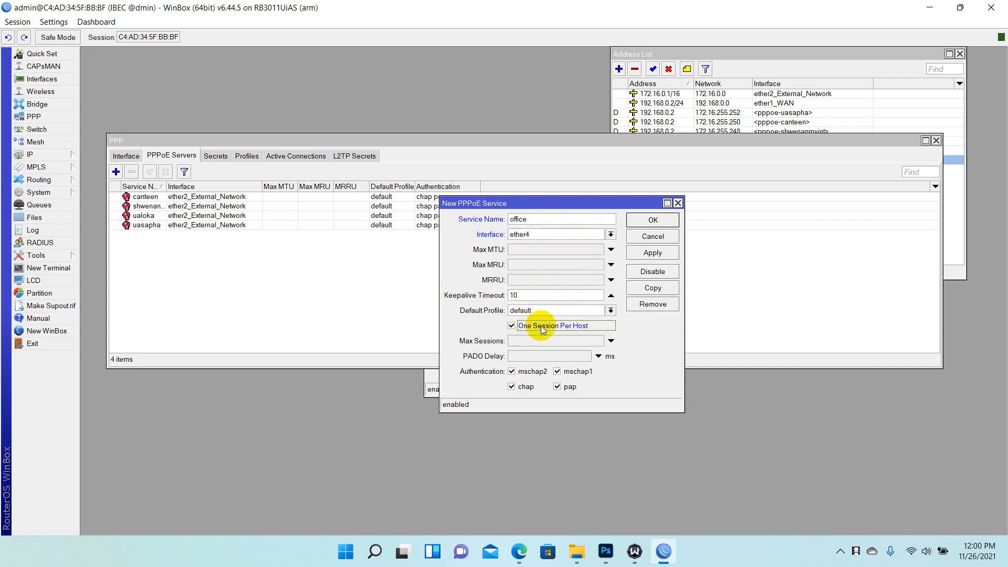
{"action": "left_click", "coordinate": [514, 372]}
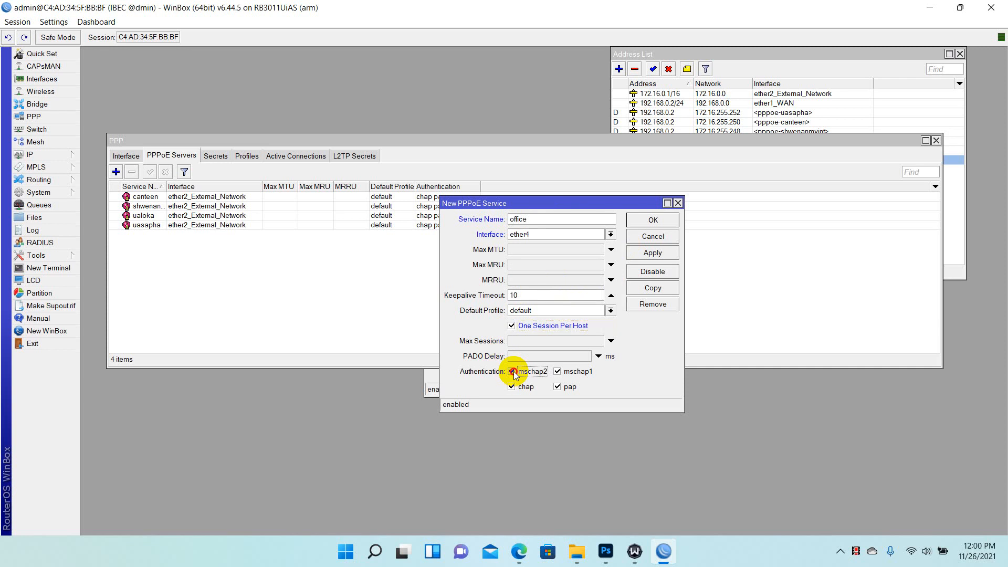
{"action": "left_click", "coordinate": [557, 372]}
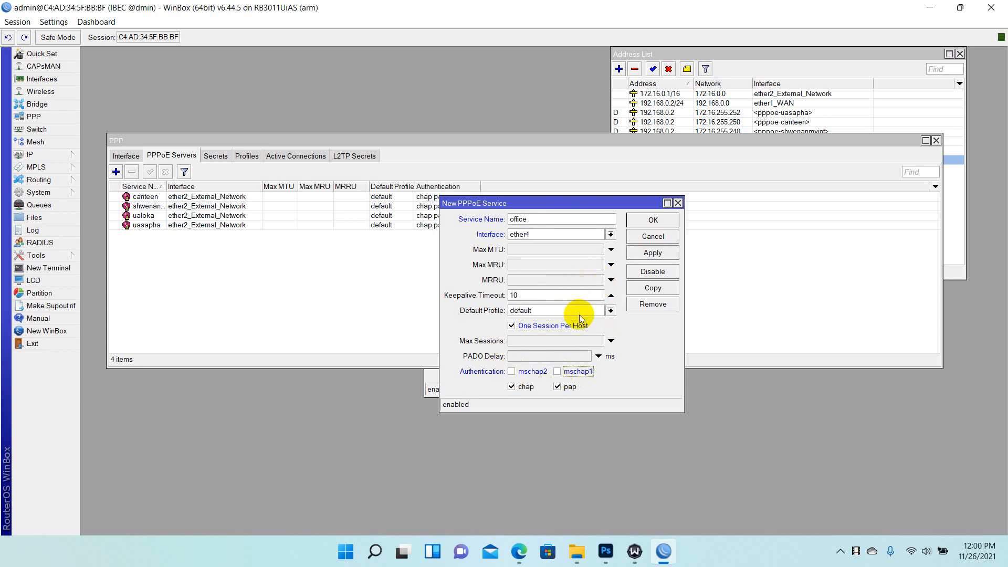
{"action": "left_click", "coordinate": [655, 254]}
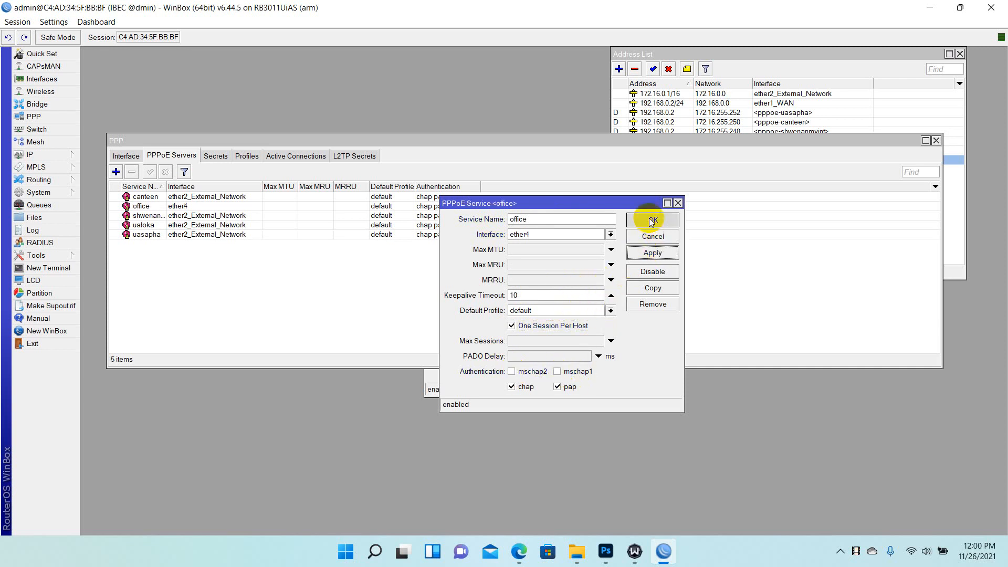
{"action": "left_click", "coordinate": [651, 219]}
{"action": "left_click", "coordinate": [246, 155]}
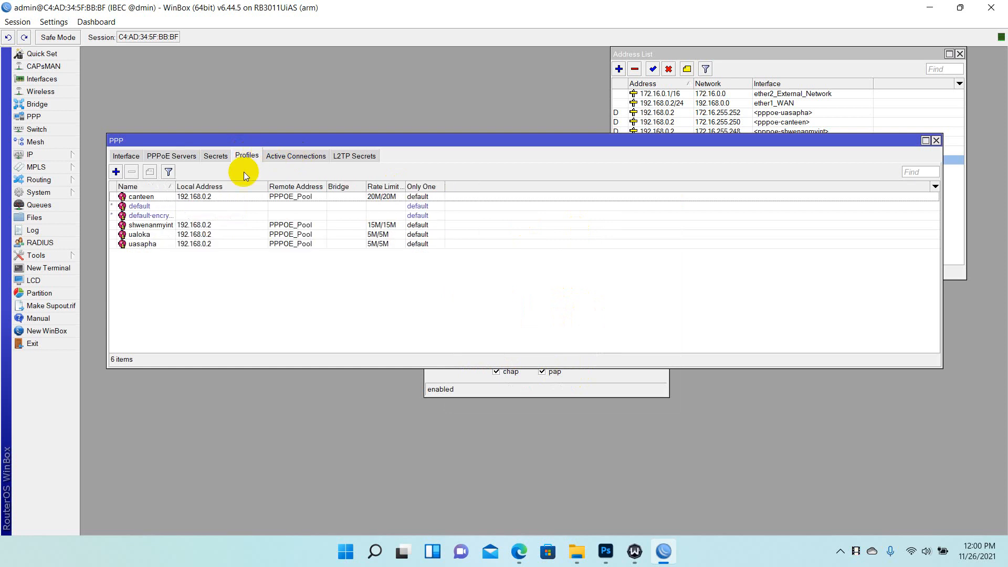
Start a new PPP profile named office with local address 192.168.0.2
{"action": "left_click", "coordinate": [115, 173]}
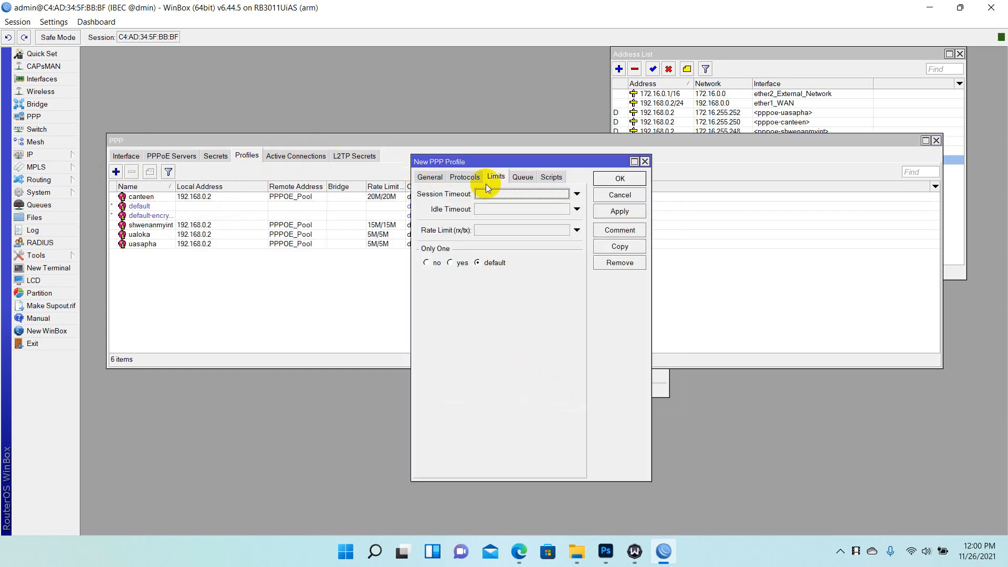
{"action": "left_click", "coordinate": [431, 179]}
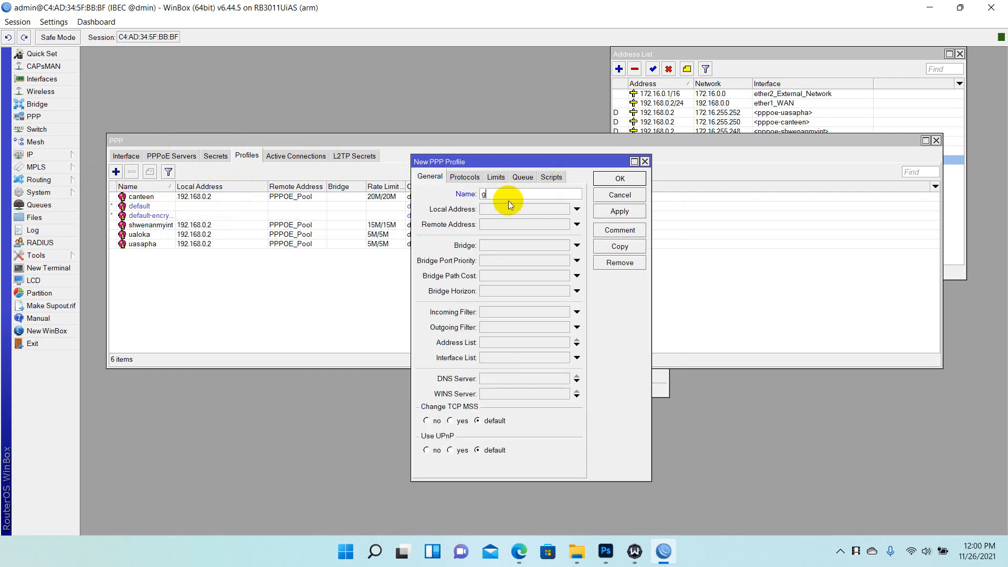
{"action": "key", "text": "BackSpace"}
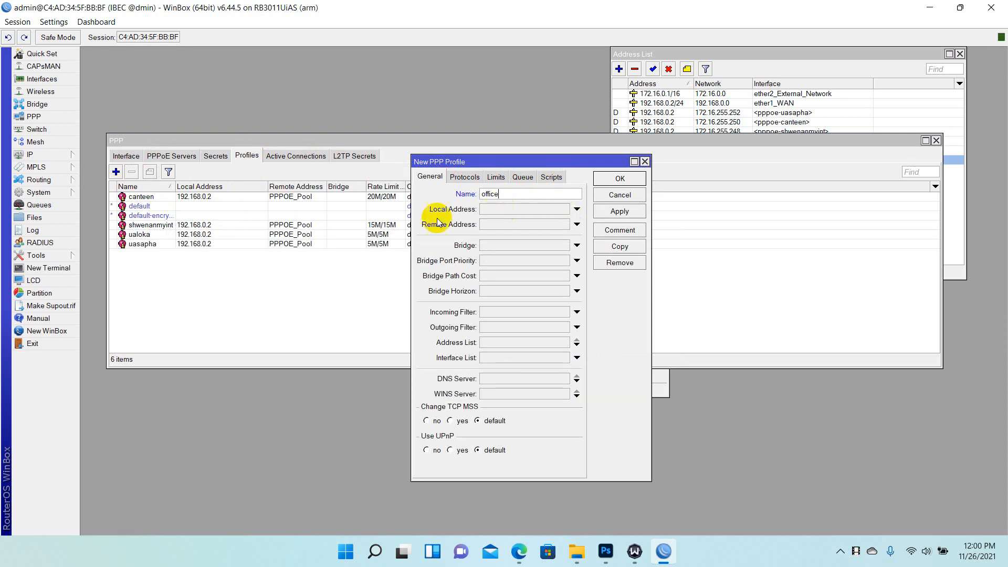
{"action": "left_click", "coordinate": [522, 210]}
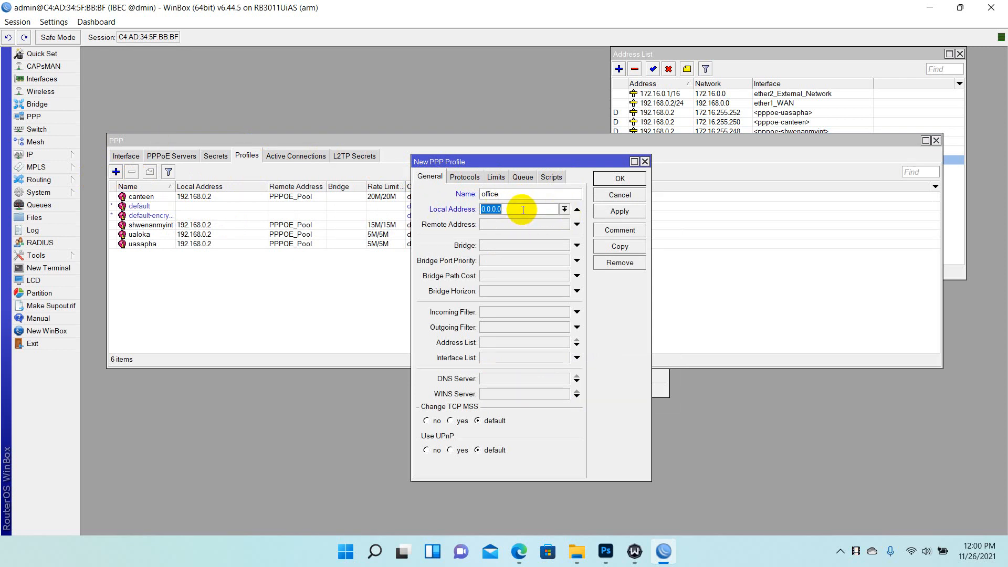
{"action": "left_click", "coordinate": [738, 57]}
{"action": "left_click", "coordinate": [661, 114]}
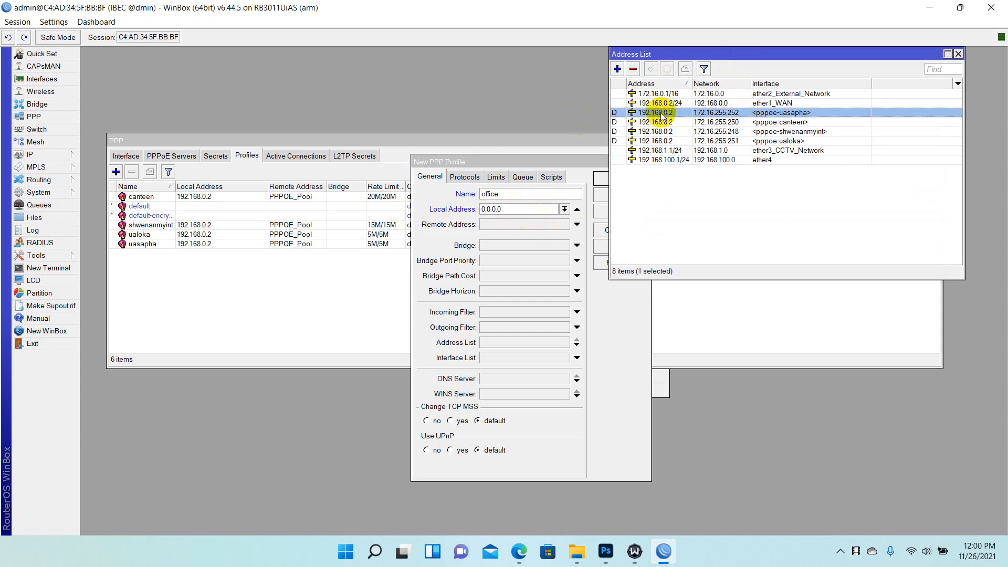
{"action": "double_click", "coordinate": [661, 113]}
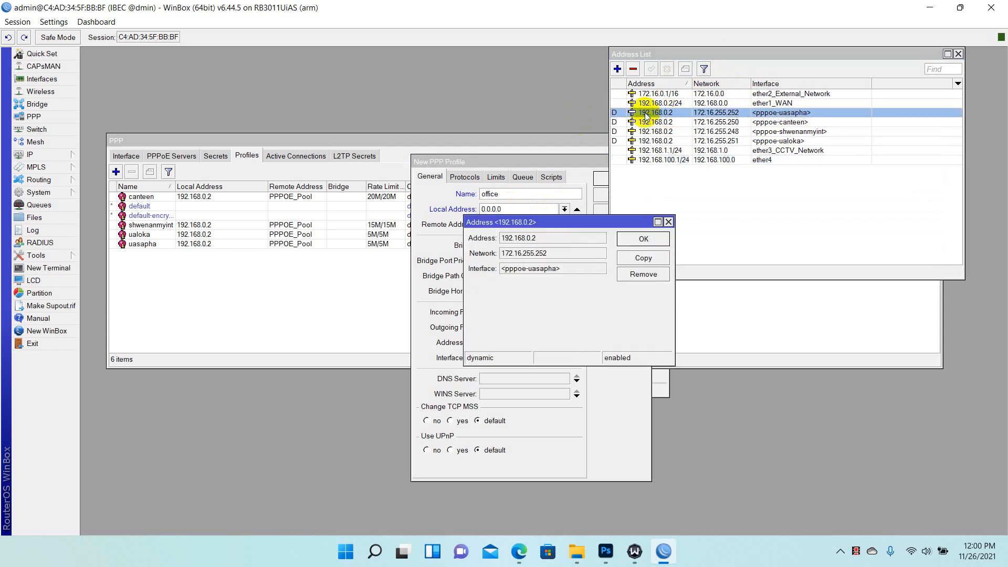
{"action": "left_click", "coordinate": [669, 222]}
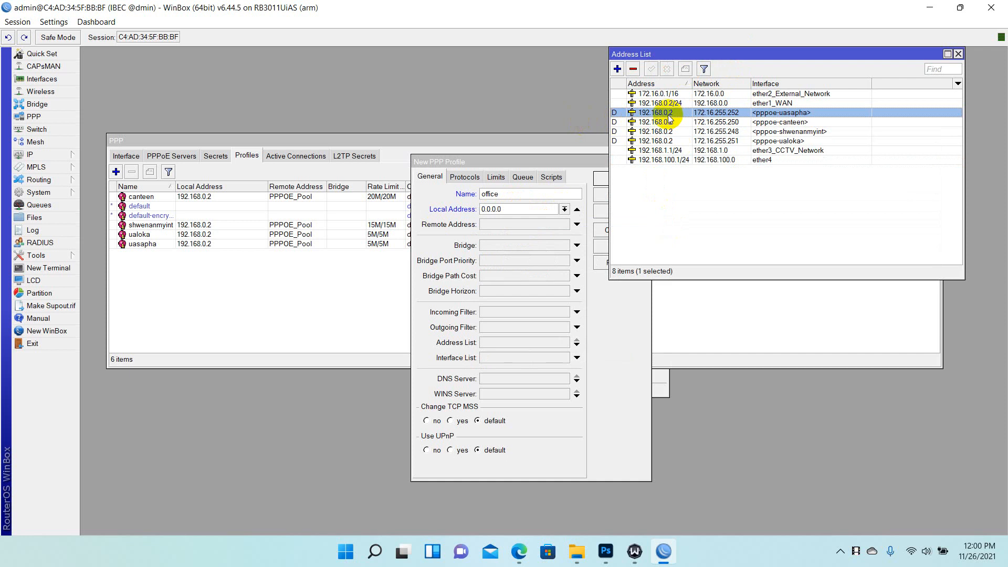
{"action": "left_click", "coordinate": [517, 211]}
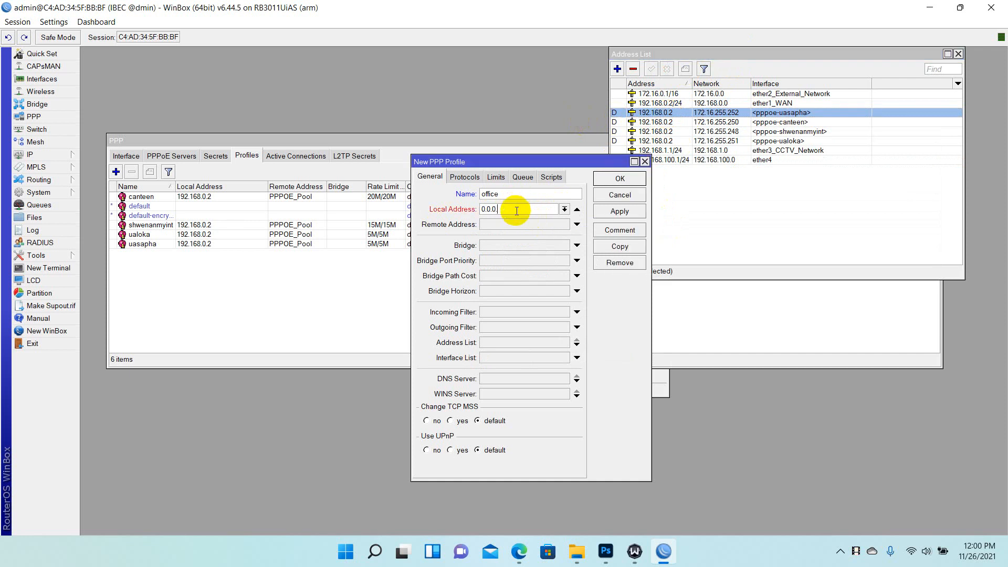
{"action": "type", "text": "192.168.0.2"}
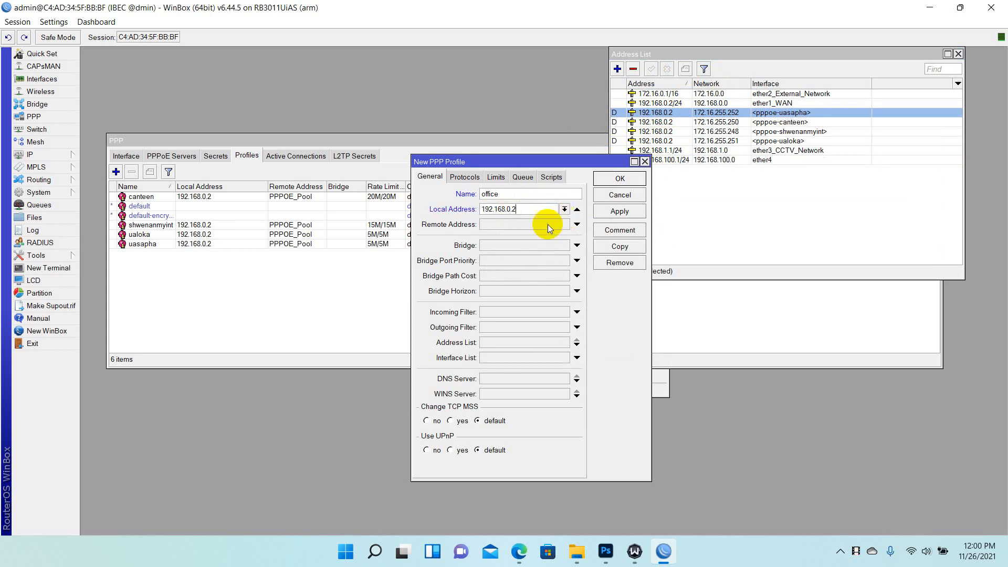
Set the profile's remote address to the pool pppoe_test_pool
{"action": "left_click", "coordinate": [577, 224]}
{"action": "left_click", "coordinate": [503, 225]}
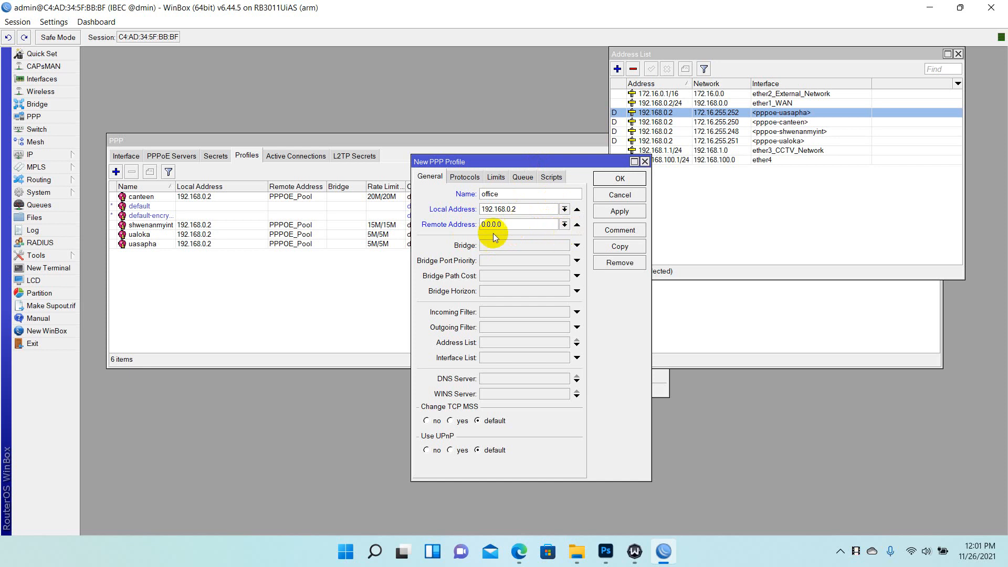
{"action": "left_click", "coordinate": [565, 225]}
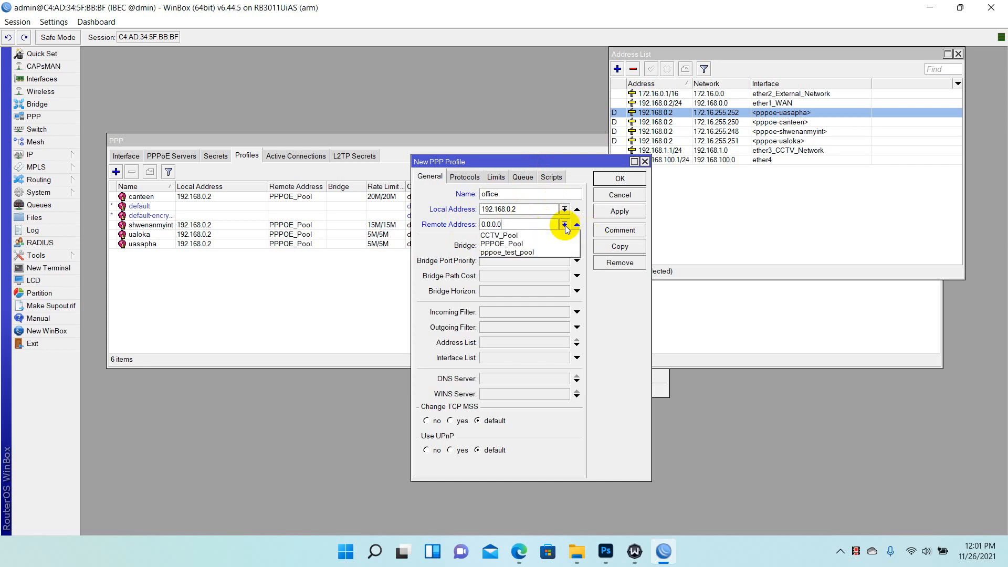
{"action": "left_click", "coordinate": [534, 253]}
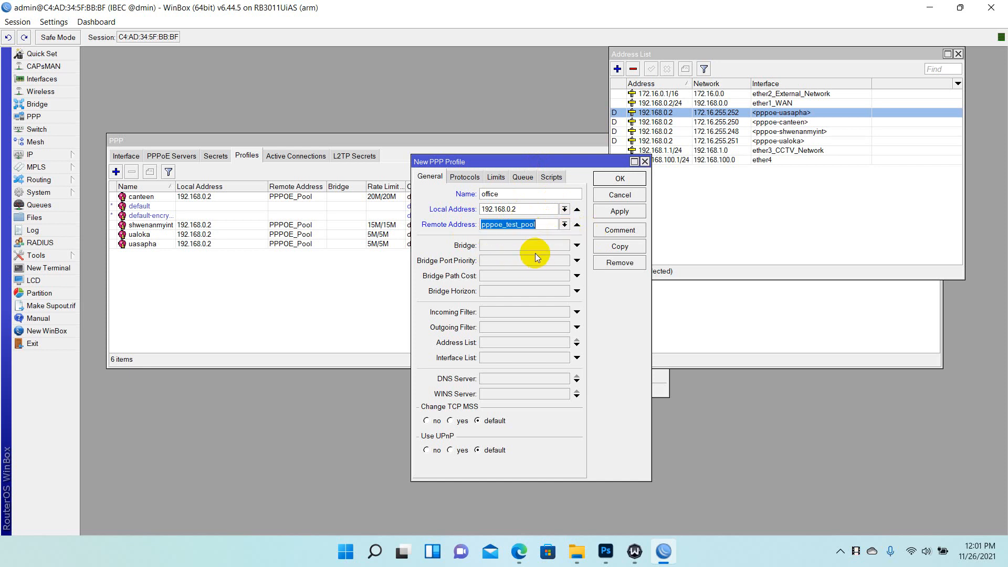
{"action": "left_click", "coordinate": [545, 223]}
{"action": "left_click", "coordinate": [565, 227]}
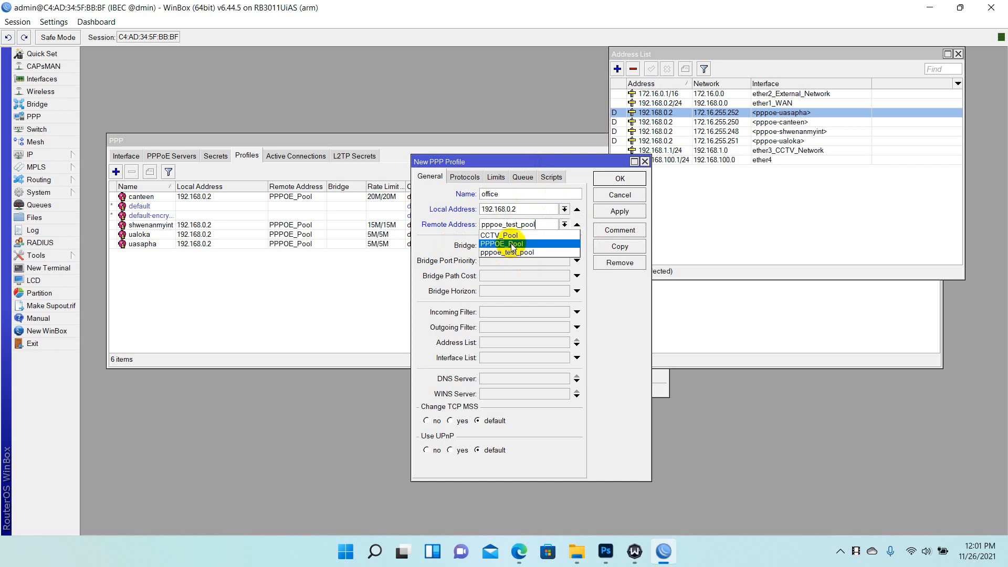
{"action": "left_click", "coordinate": [513, 244]}
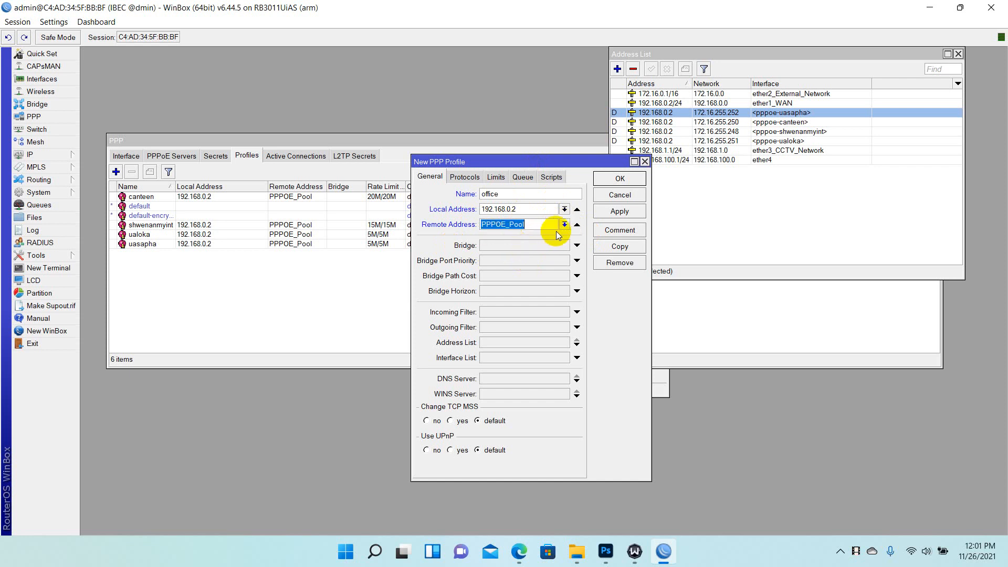
{"action": "left_click", "coordinate": [564, 224]}
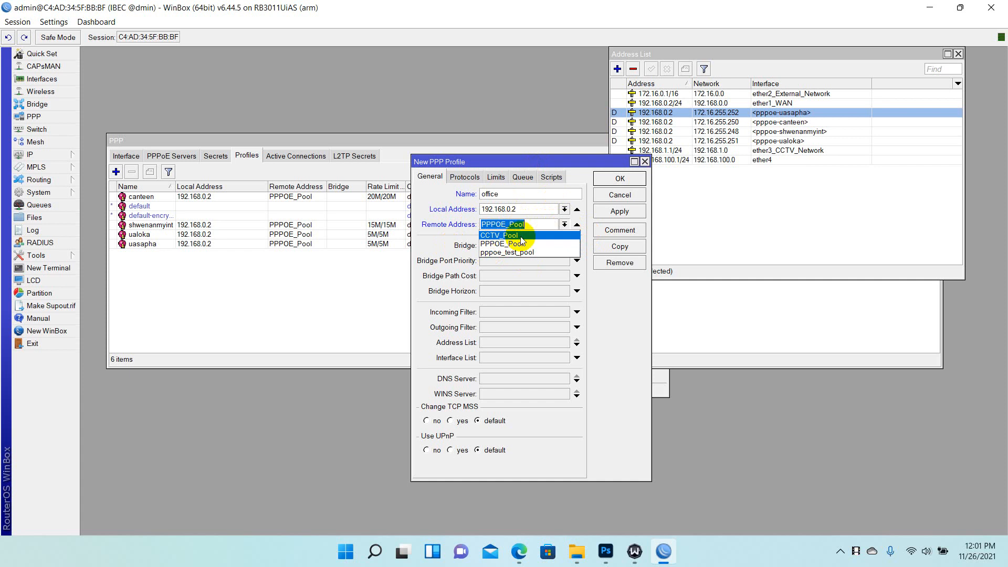
{"action": "left_click", "coordinate": [517, 236]}
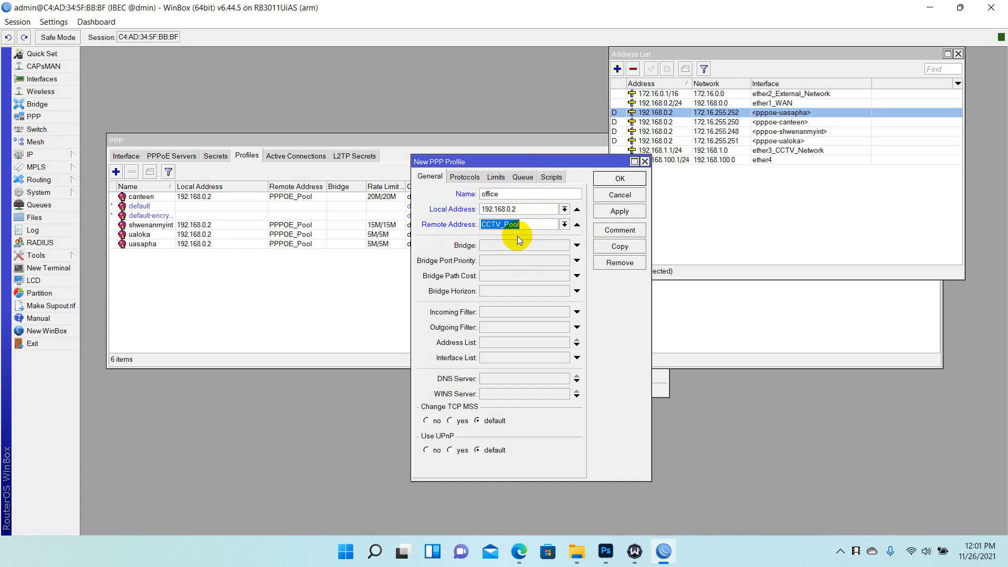
{"action": "left_click", "coordinate": [563, 223]}
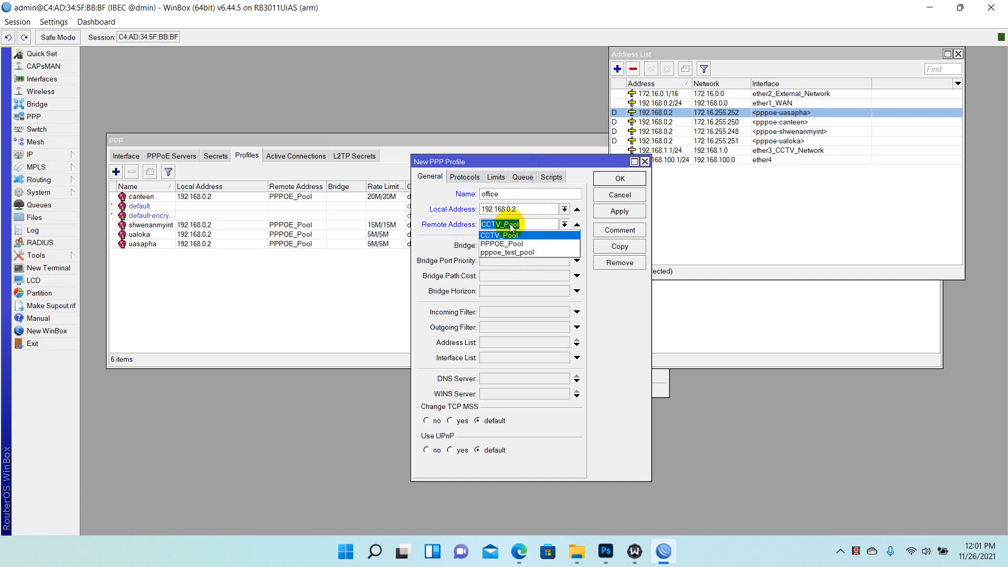
{"action": "left_click", "coordinate": [533, 253]}
{"action": "left_click", "coordinate": [547, 231]}
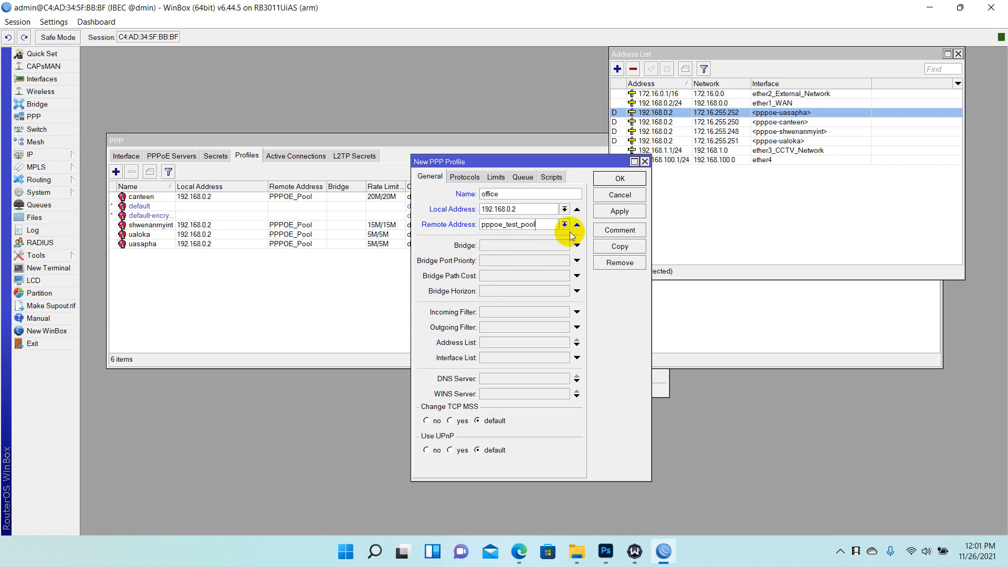
Add DNS servers 8.8.8.8 and 8.8.4.4 and save the office profile
{"action": "left_click", "coordinate": [499, 379]}
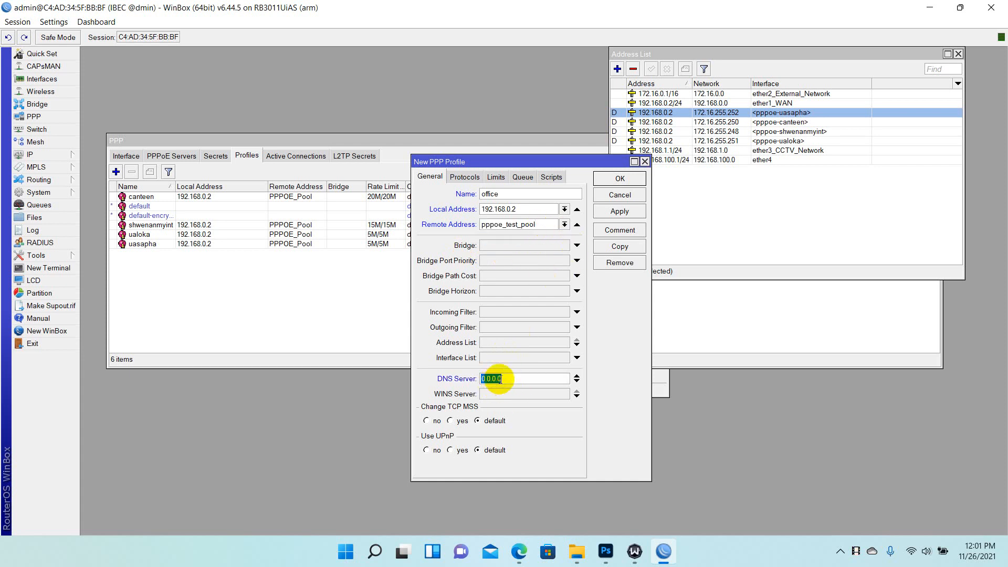
{"action": "type", "text": "8.8.8.8"}
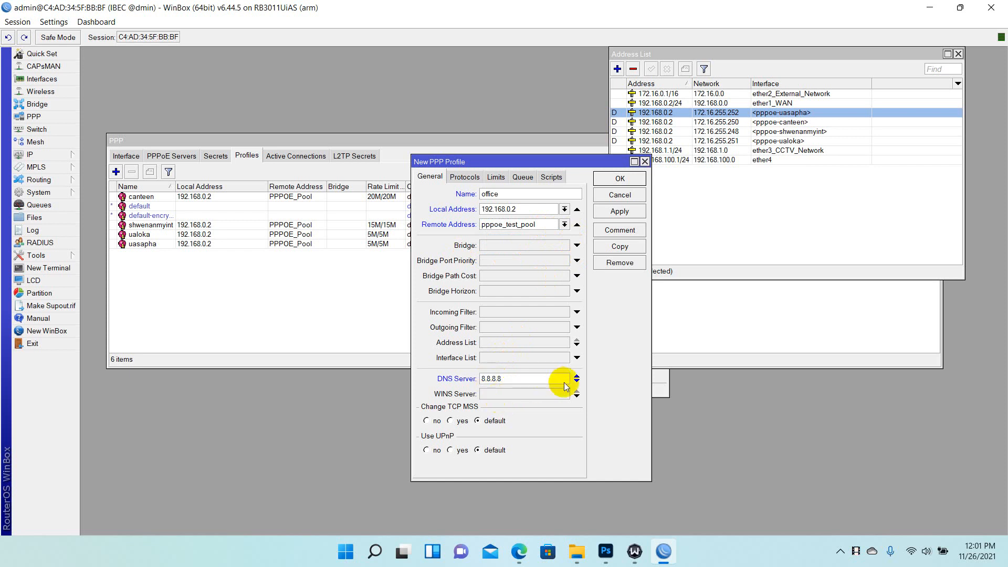
{"action": "left_click", "coordinate": [577, 381]}
{"action": "type", "text": "8.8.44"}
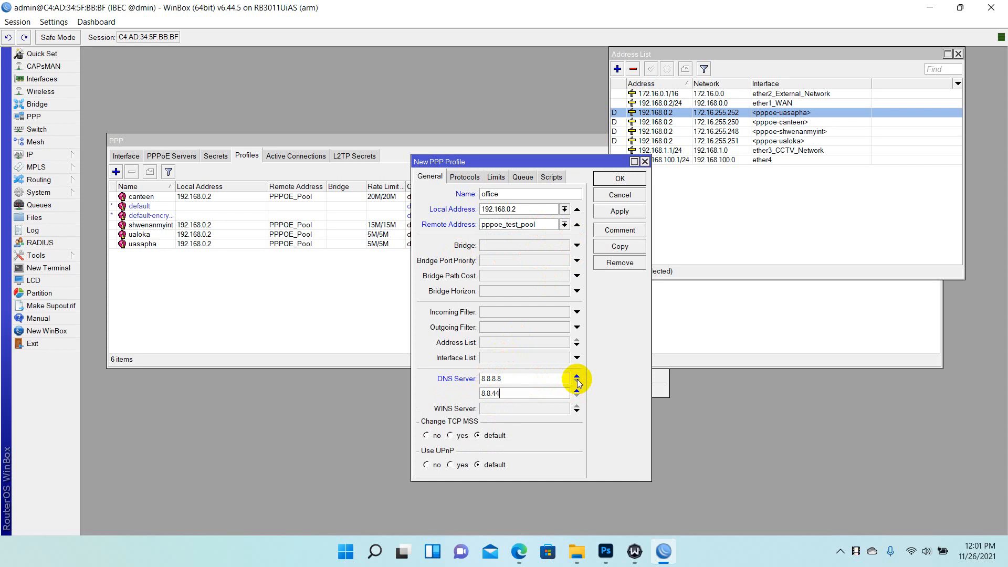
{"action": "key", "text": "BackSpace"}
{"action": "type", "text": ".4.4"}
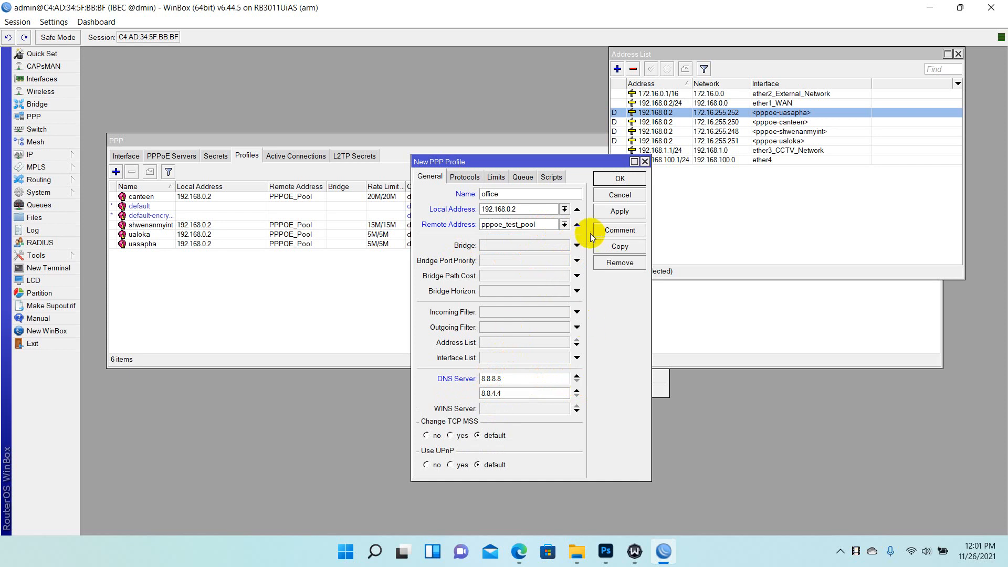
{"action": "left_click", "coordinate": [624, 211]}
{"action": "left_click", "coordinate": [621, 180]}
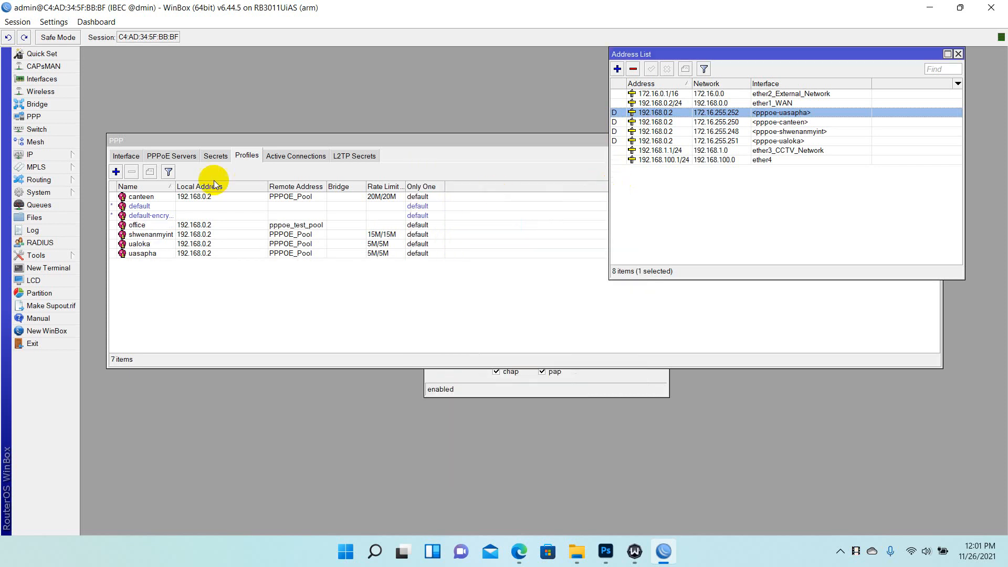
Switch to PPP Secrets and turn on Hide Passwords
{"action": "left_click", "coordinate": [205, 157]}
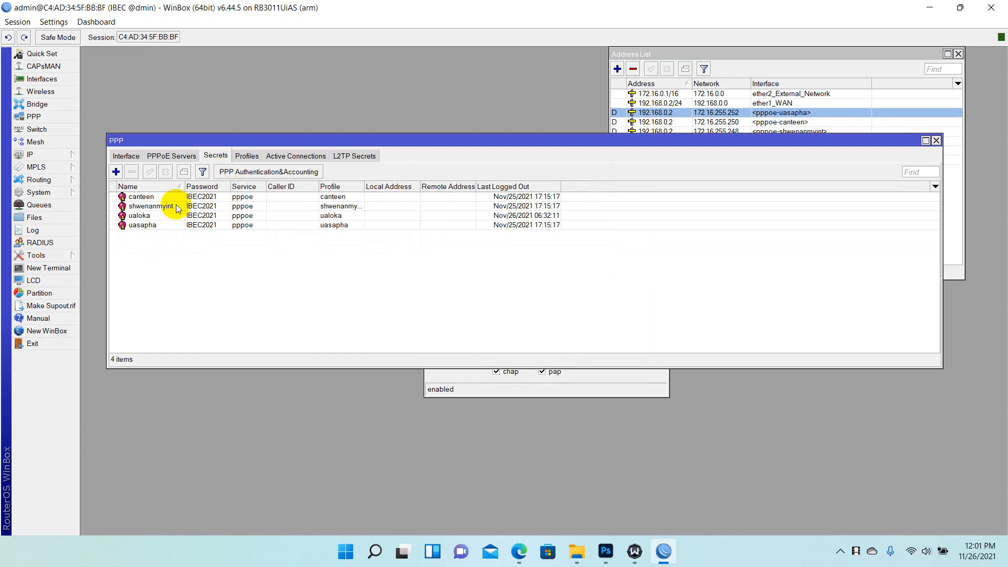
{"action": "left_click", "coordinate": [54, 21]}
{"action": "left_click", "coordinate": [54, 21]}
{"action": "left_click", "coordinate": [55, 22]}
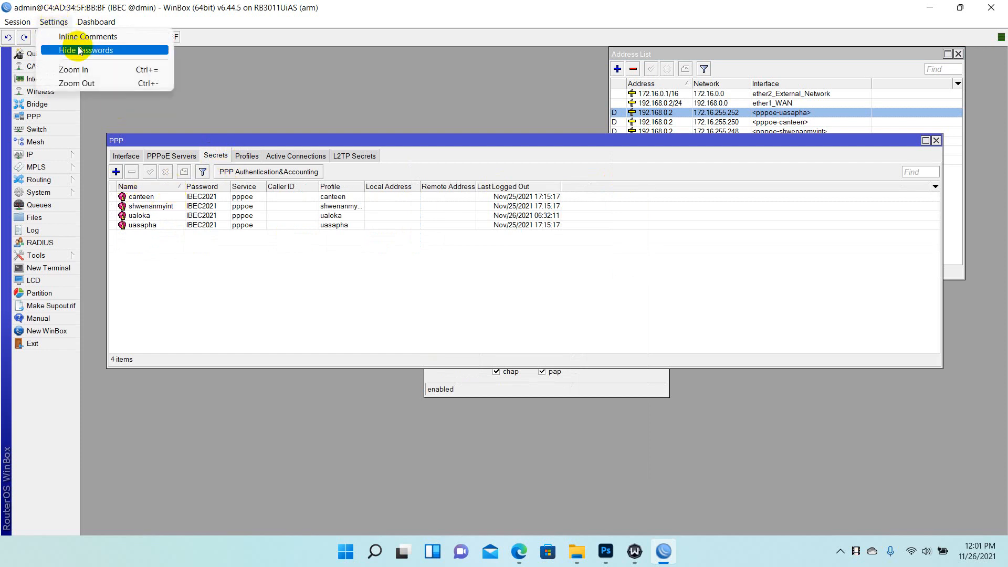
{"action": "left_click", "coordinate": [76, 50]}
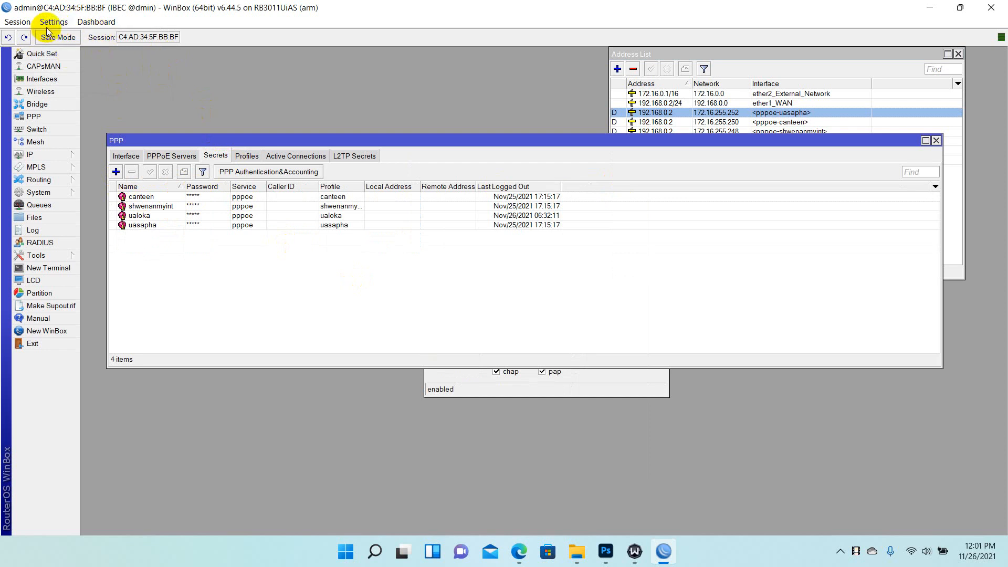
Add a new PPP secret named office and enter its password
{"action": "left_click", "coordinate": [116, 172]}
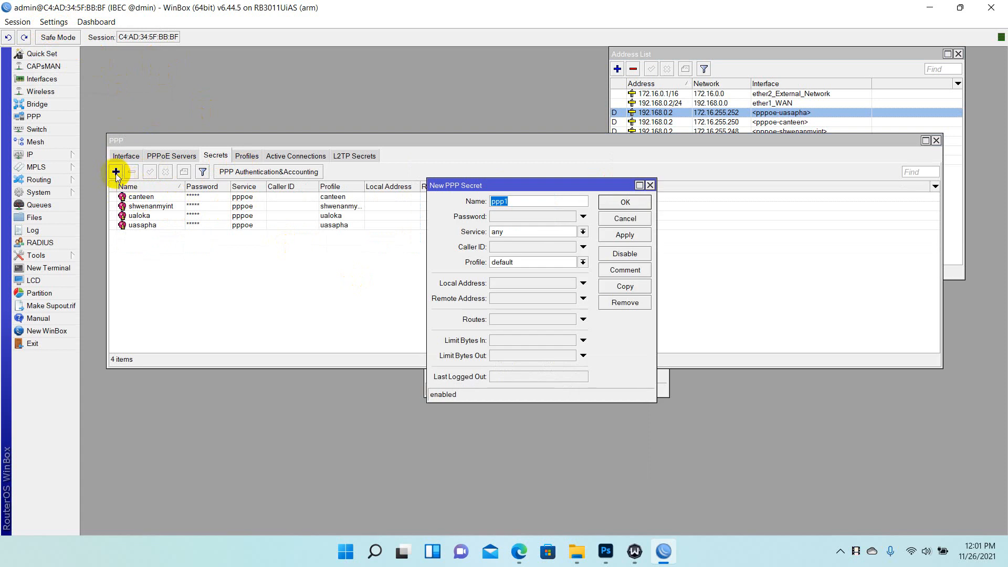
{"action": "left_click", "coordinate": [650, 185]}
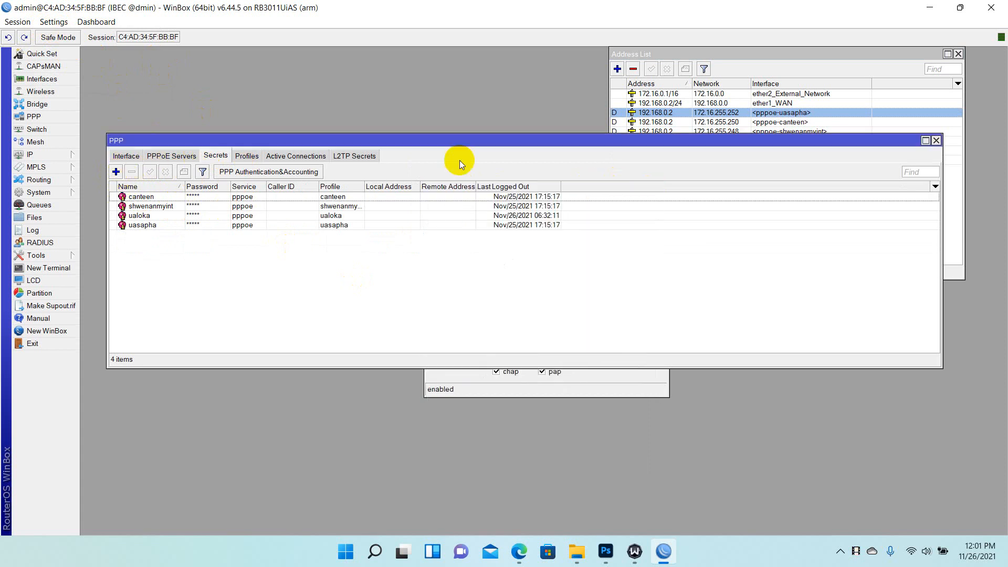
{"action": "left_click", "coordinate": [116, 172]}
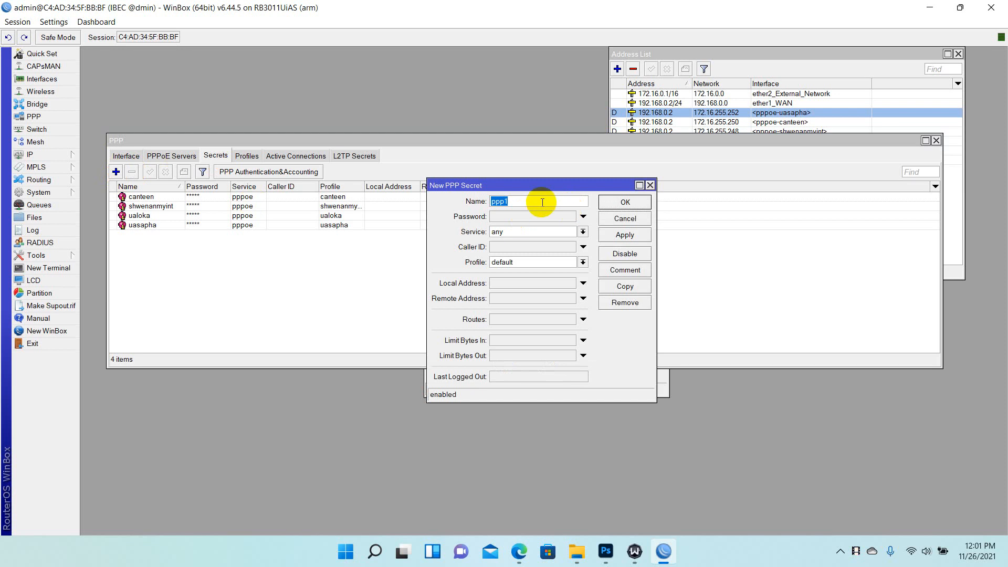
{"action": "type", "text": "office"}
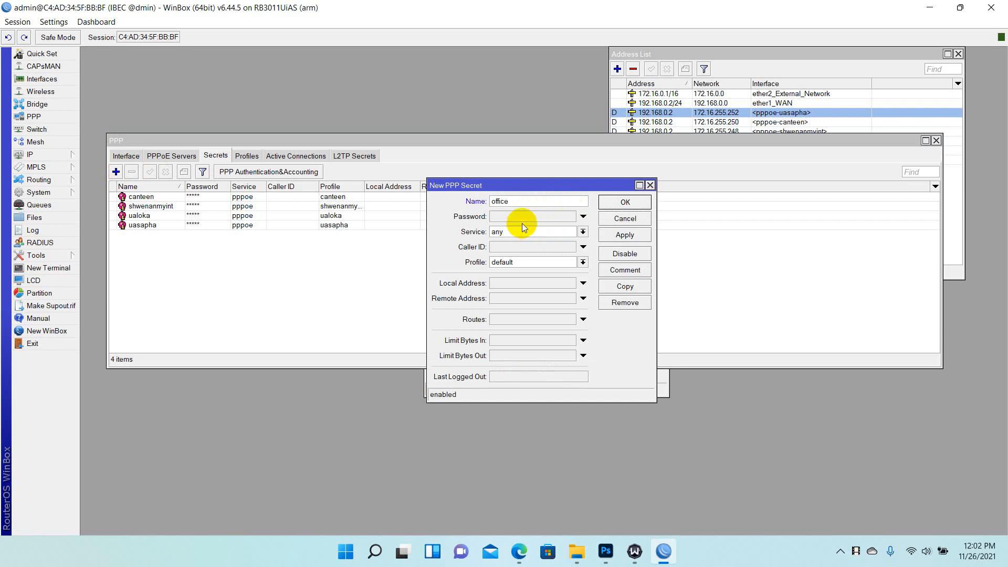
{"action": "left_click", "coordinate": [511, 214]}
{"action": "type", "text": "1"}
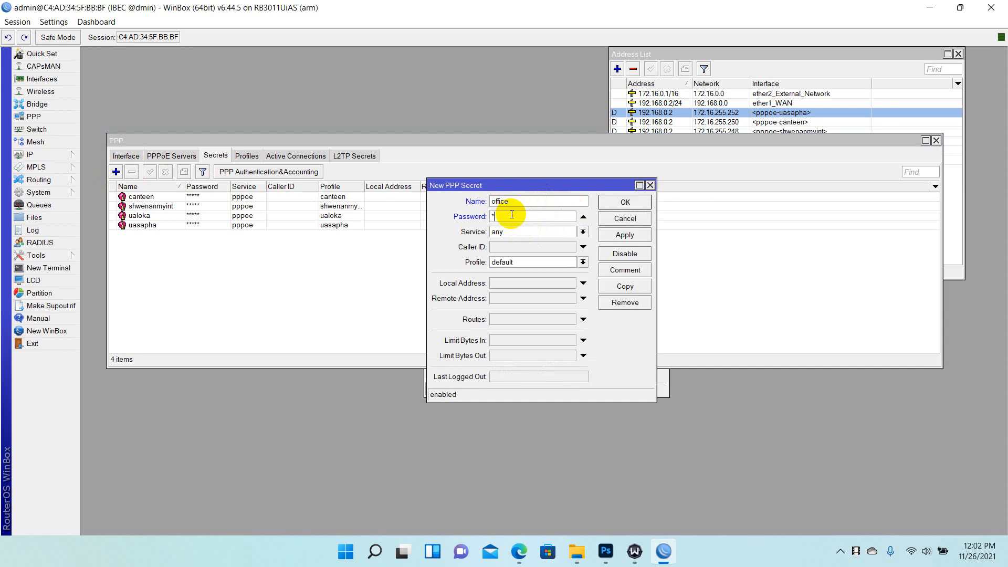
{"action": "type", "text": "2345678"}
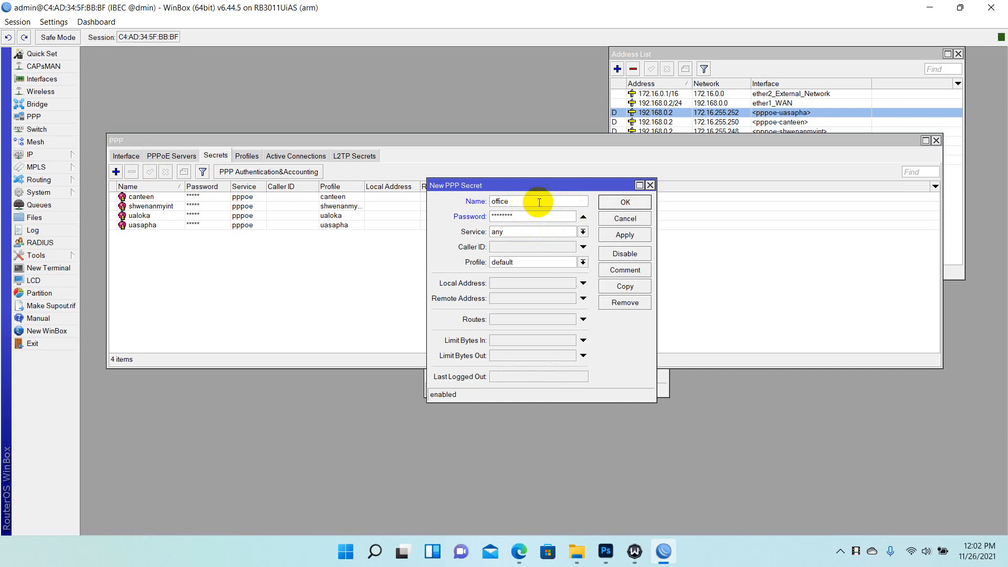
{"action": "left_click_drag", "start_coordinate": [539, 203], "coordinate": [472, 201]}
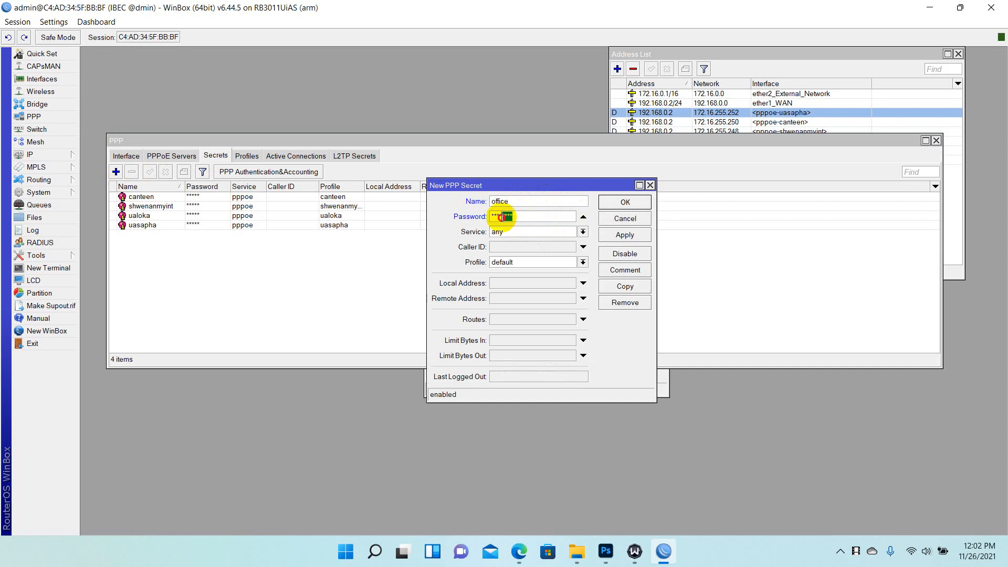
{"action": "left_click", "coordinate": [527, 219]}
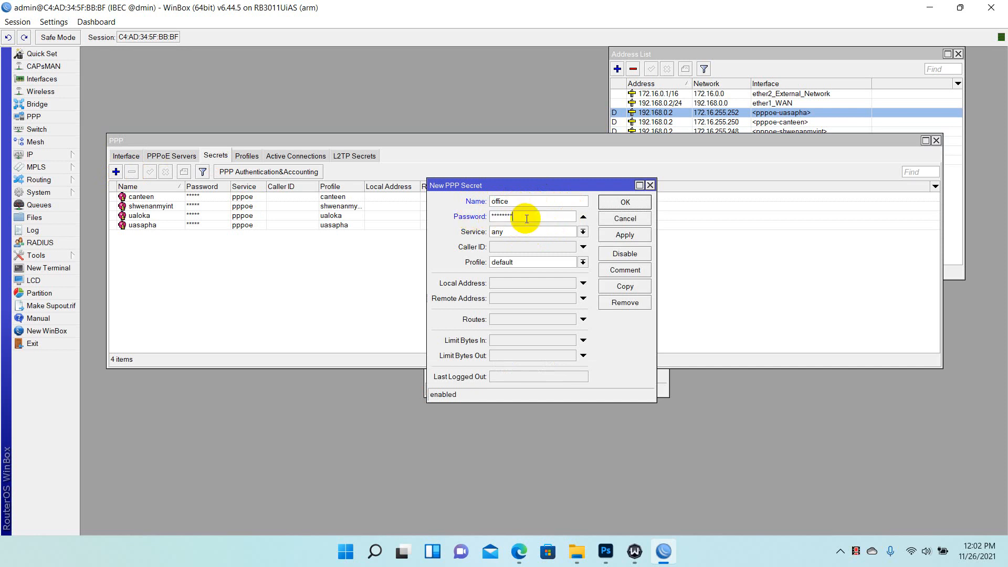
Give the secret service pppoe and profile office, save it, and close the PPP window
{"action": "left_click", "coordinate": [583, 231]}
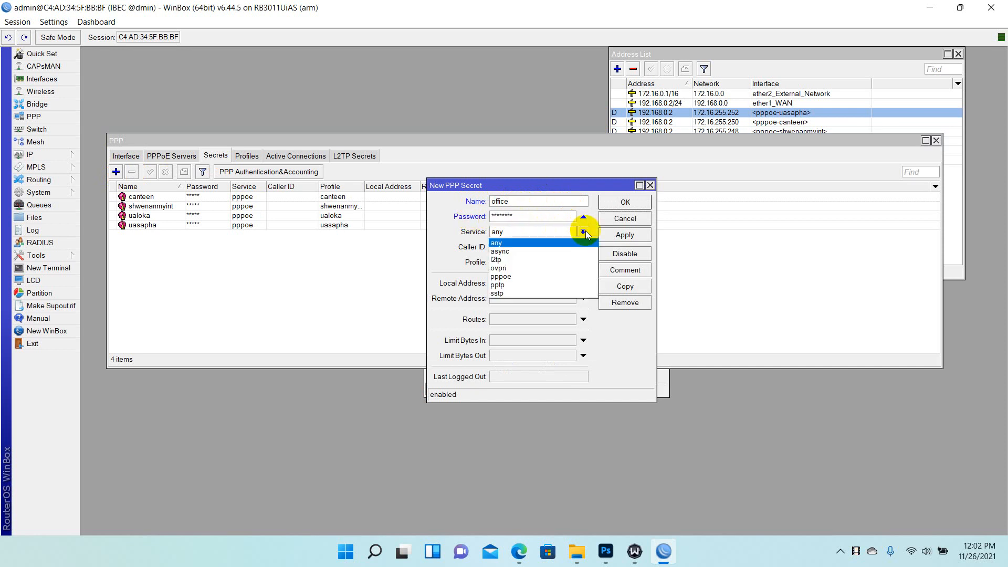
{"action": "left_click", "coordinate": [516, 274]}
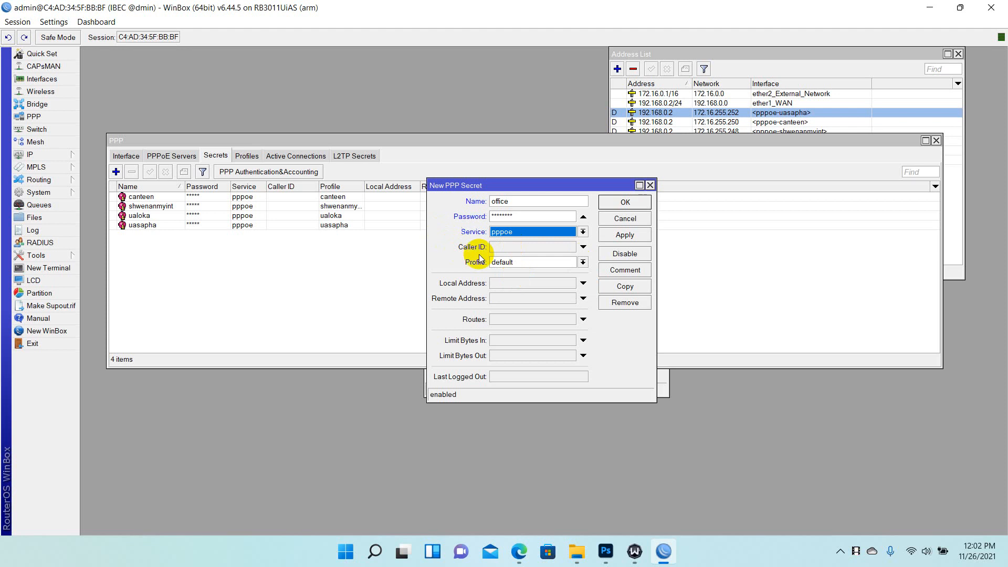
{"action": "left_click", "coordinate": [583, 262]}
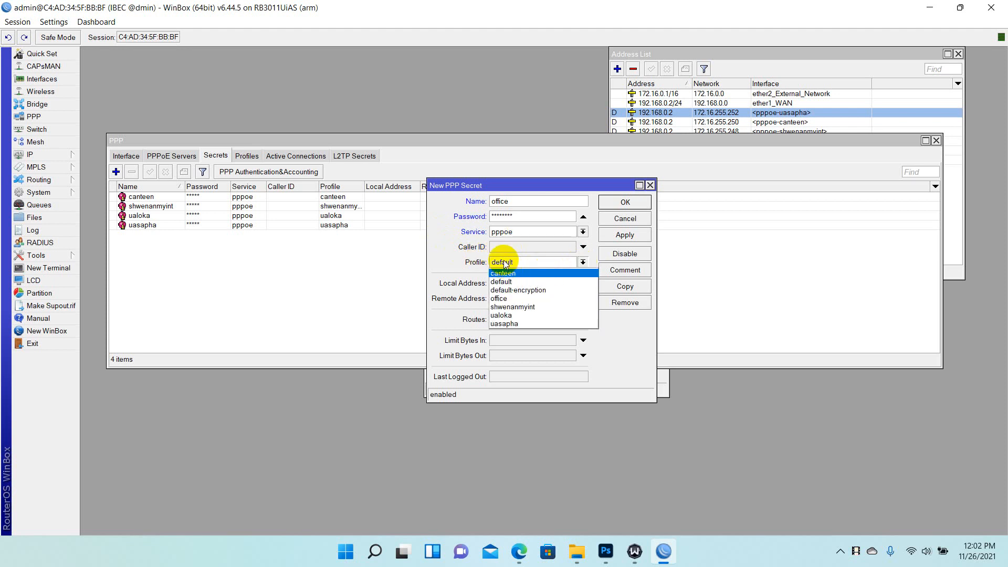
{"action": "left_click", "coordinate": [518, 298]}
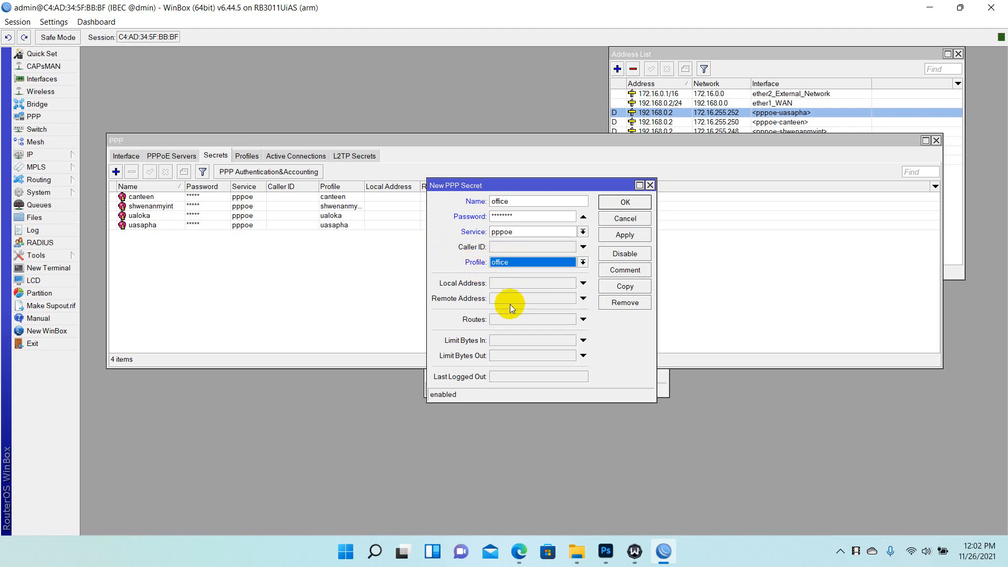
{"action": "left_click", "coordinate": [631, 239]}
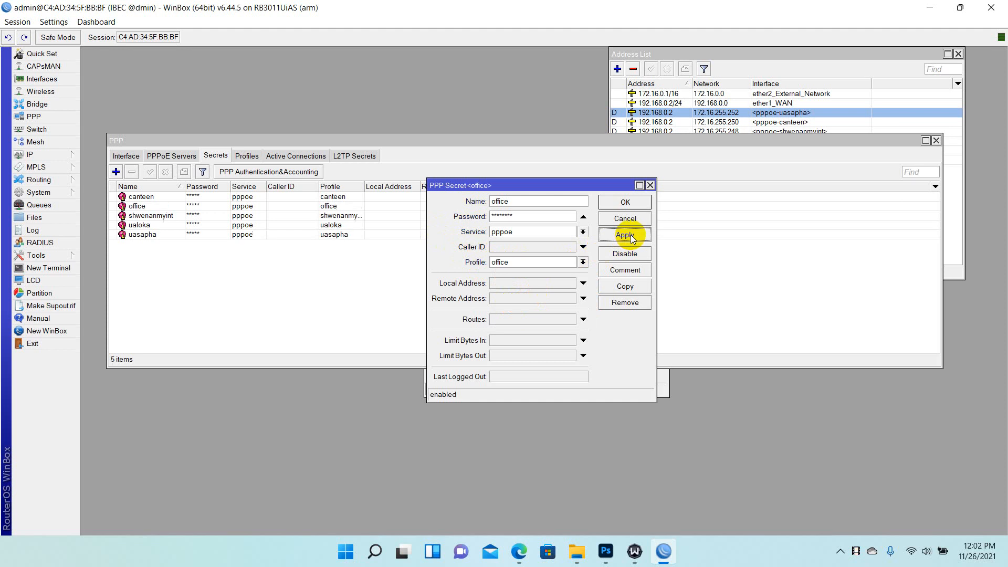
{"action": "left_click", "coordinate": [624, 202]}
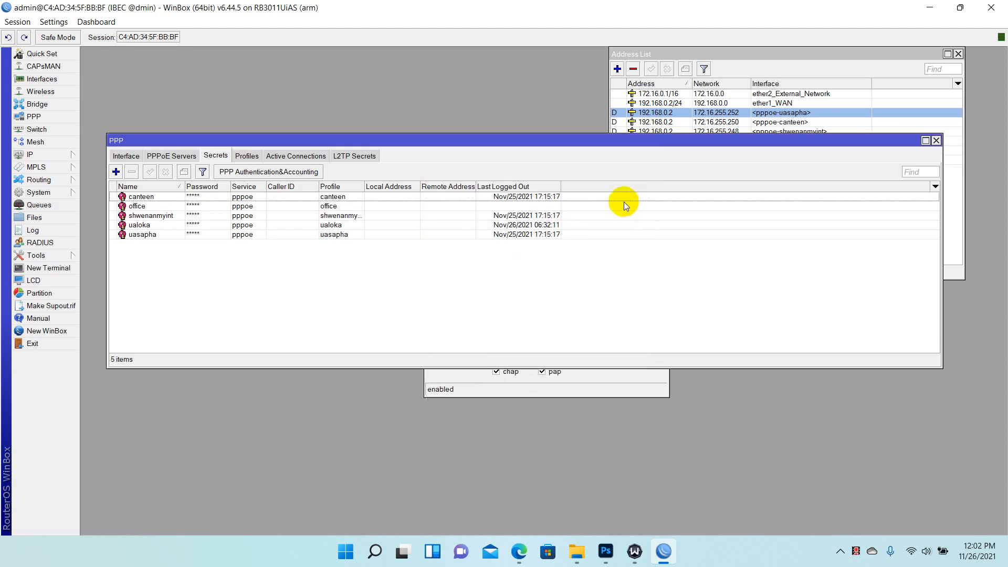
{"action": "left_click", "coordinate": [936, 140]}
{"action": "left_click", "coordinate": [545, 192]}
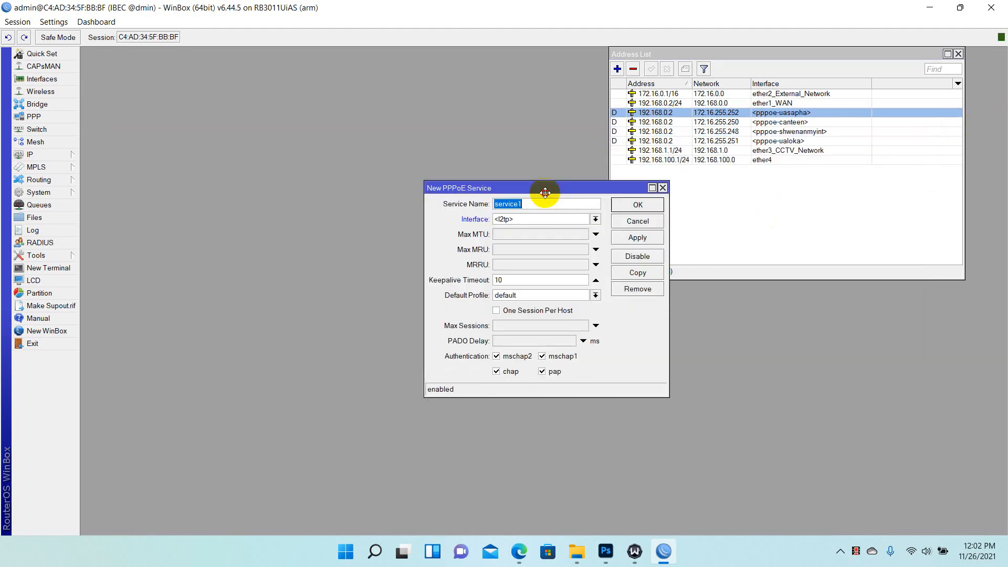
Discard the unfinished PPPoE service, close the address list and queues, and view the PPP profiles
{"action": "left_click", "coordinate": [663, 187]}
{"action": "left_click", "coordinate": [958, 53]}
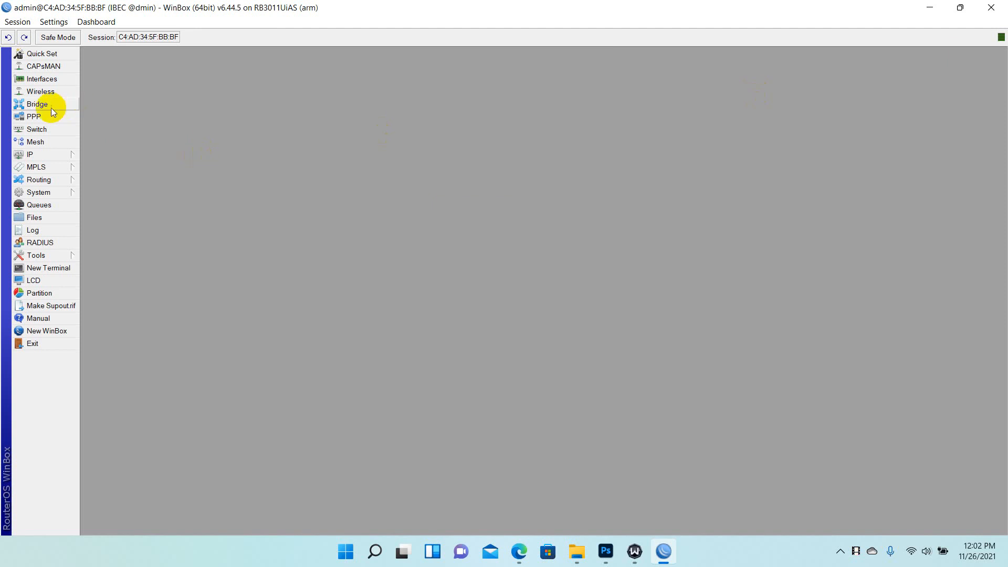
{"action": "left_click", "coordinate": [45, 210]}
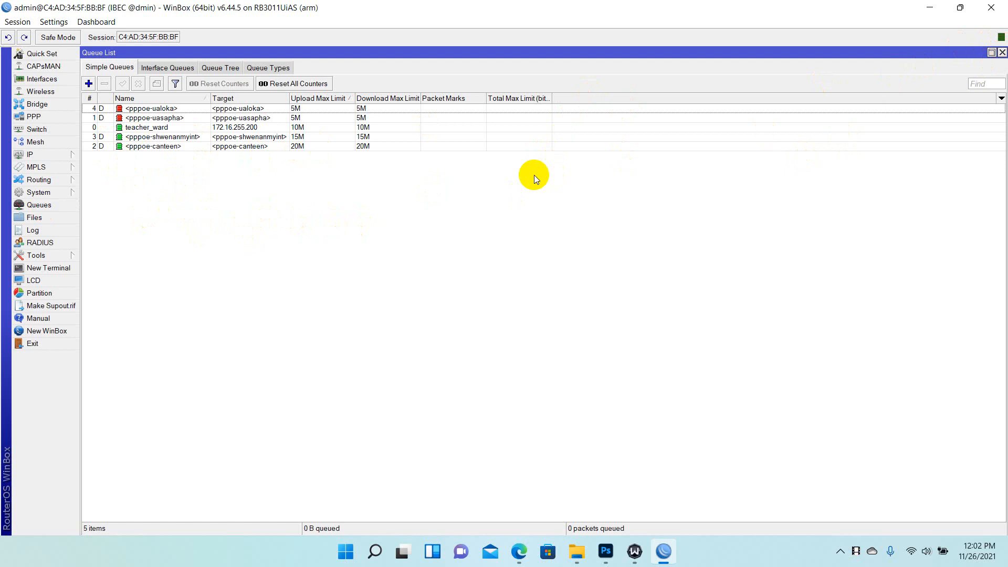
{"action": "left_click", "coordinate": [1002, 52]}
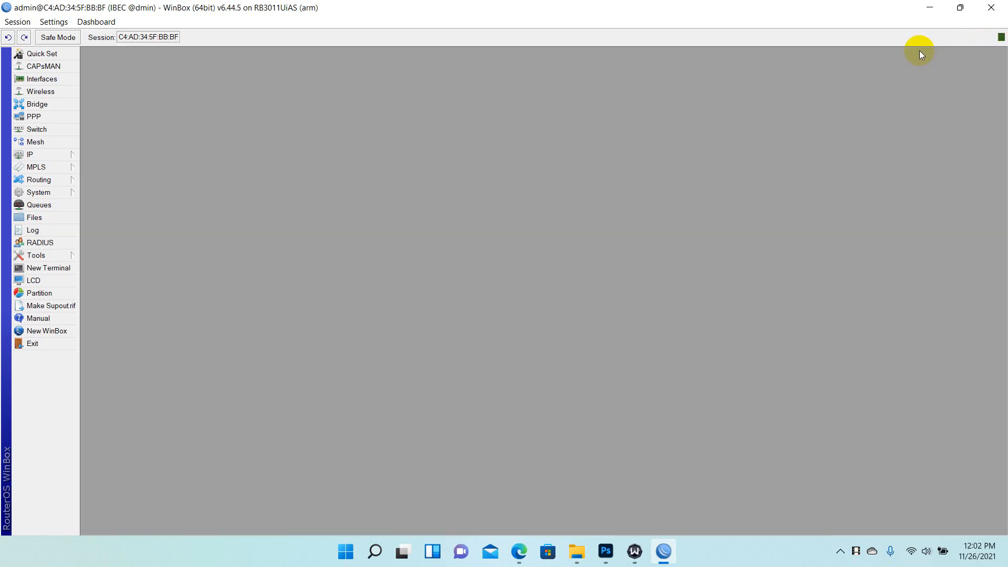
{"action": "left_click", "coordinate": [23, 116]}
{"action": "left_click", "coordinate": [245, 155]}
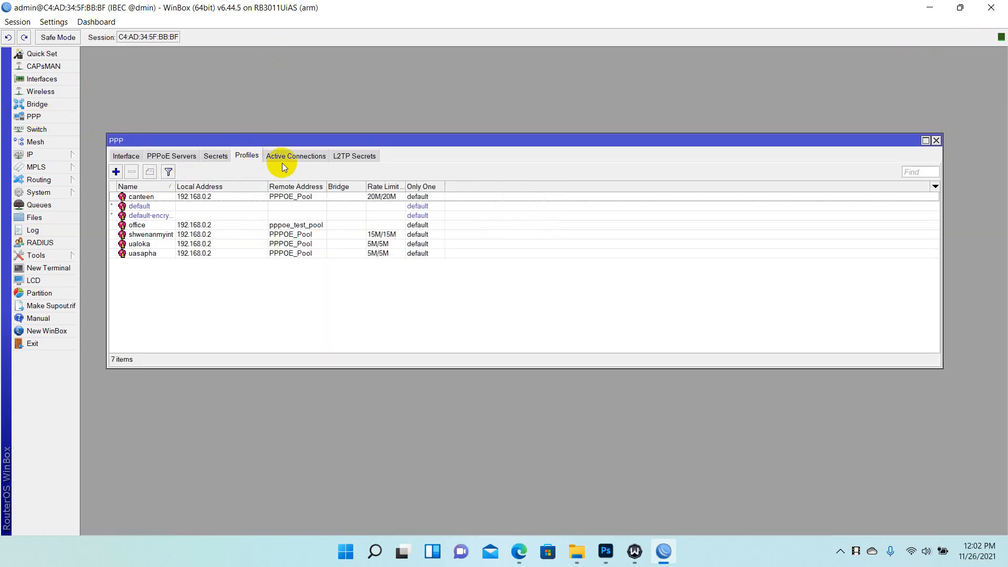
Give the office PPP profile a 10M/10M rx/tx rate limit, then show the simple queues list
{"action": "left_click", "coordinate": [177, 156]}
{"action": "left_click", "coordinate": [248, 155]}
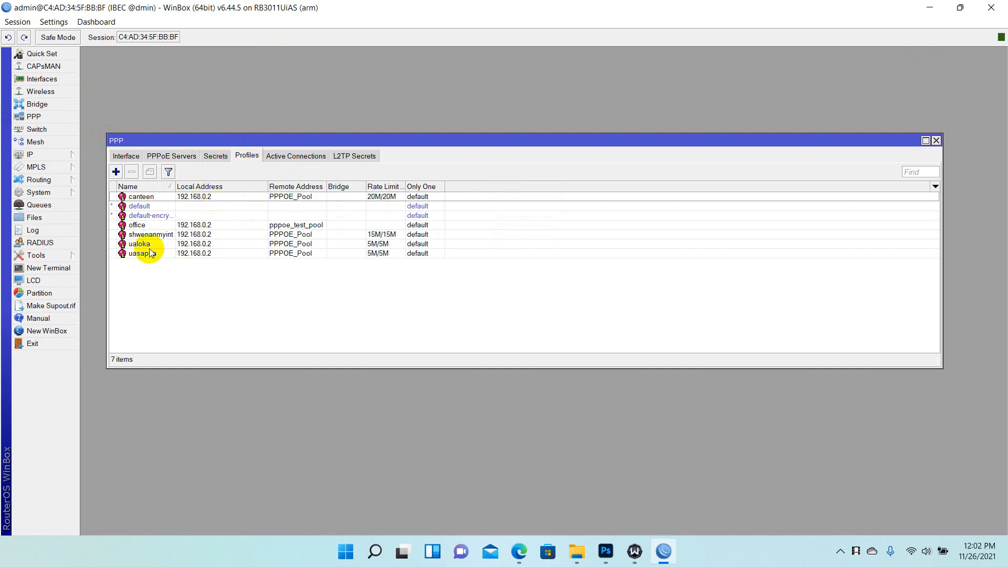
{"action": "double_click", "coordinate": [137, 226]}
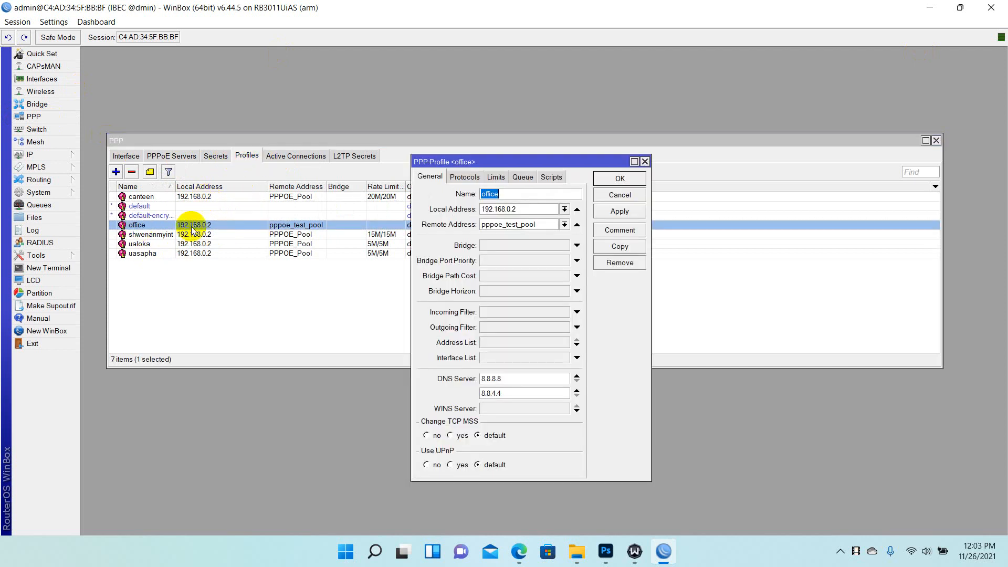
{"action": "left_click", "coordinate": [496, 176]}
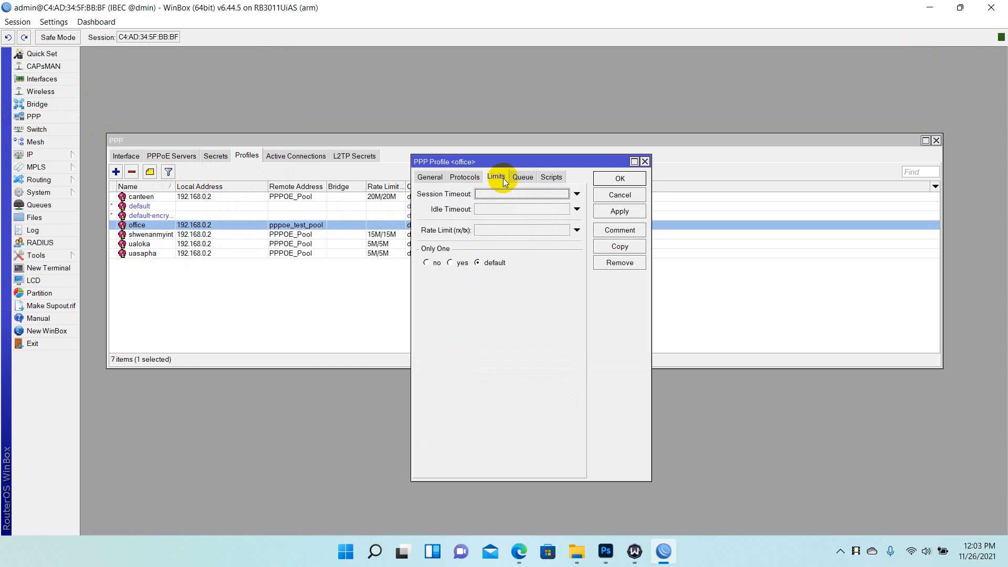
{"action": "left_click", "coordinate": [488, 230]}
{"action": "type", "text": "1"}
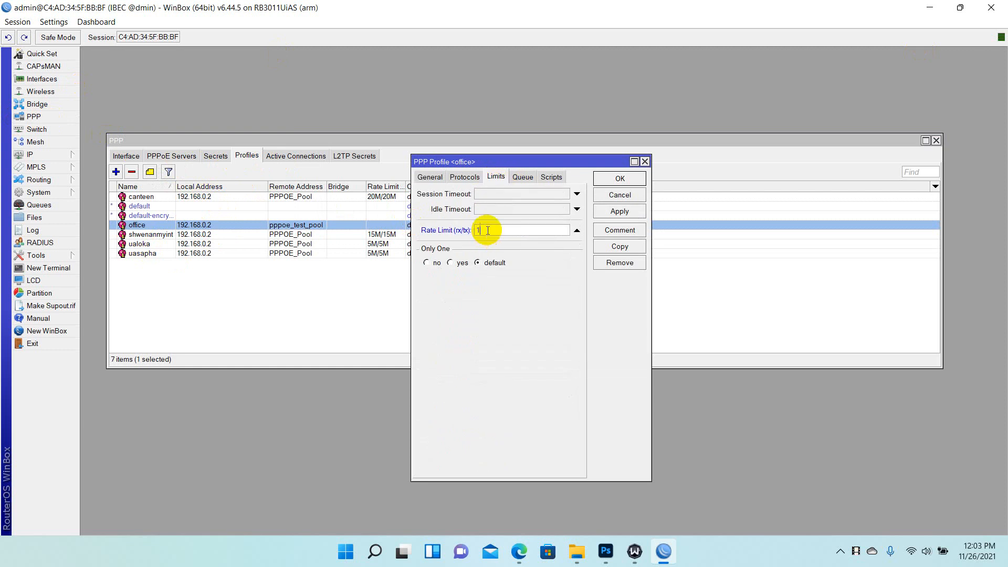
{"action": "type", "text": "0M/10M"}
{"action": "left_click", "coordinate": [620, 179]}
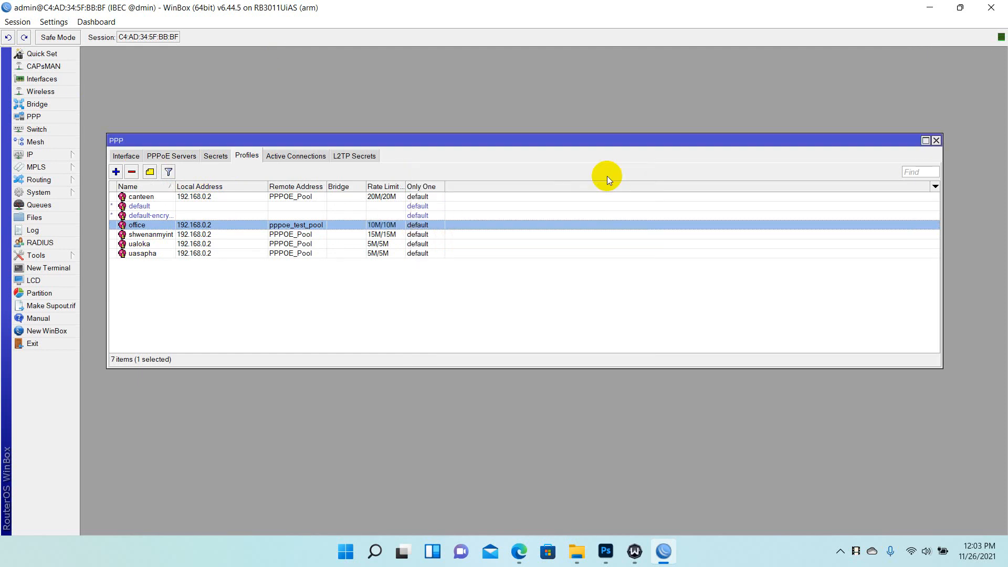
{"action": "left_click", "coordinate": [936, 140]}
{"action": "left_click", "coordinate": [47, 205]}
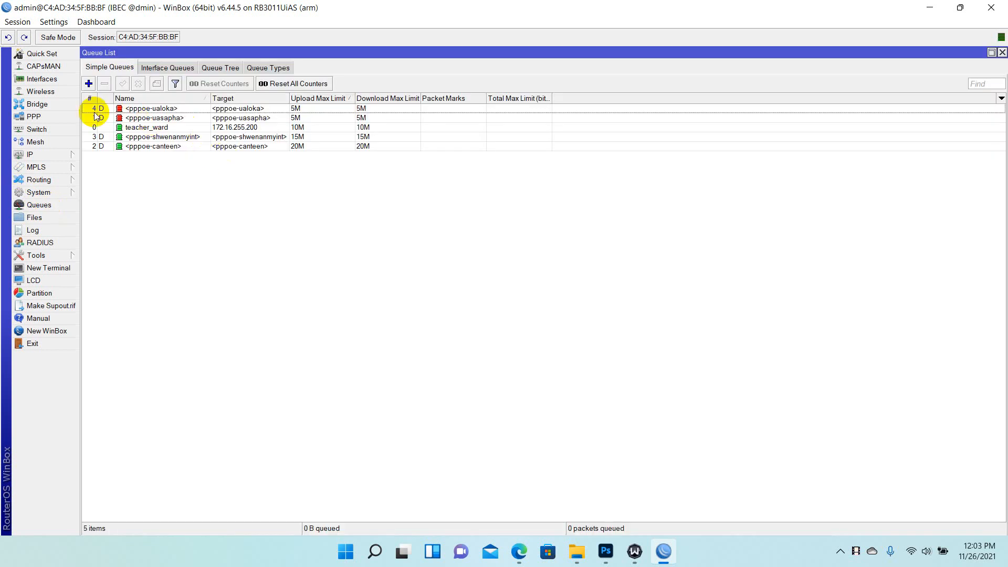